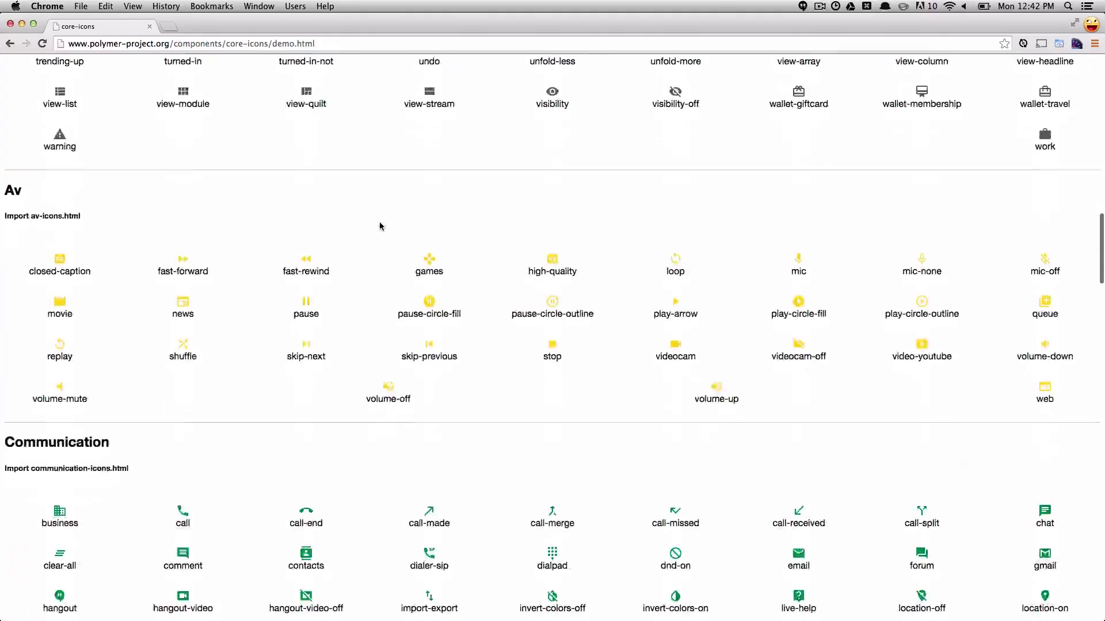
pyautogui.scroll(-3, 380, 226)
pyautogui.scroll(-5, 380, 226)
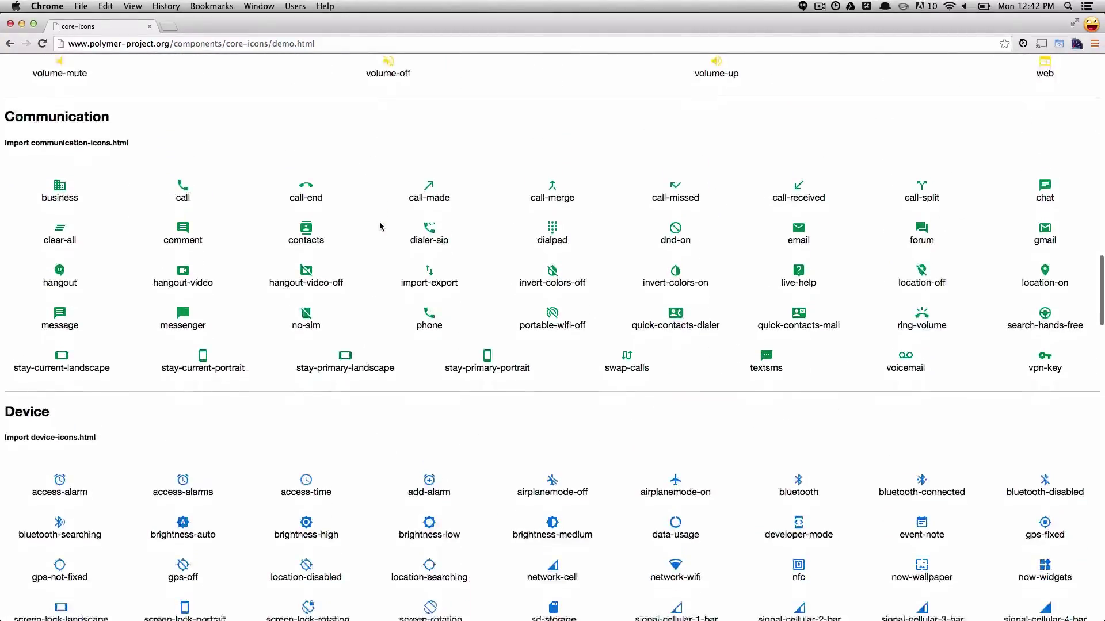
pyautogui.scroll(-9, 380, 226)
pyautogui.scroll(-1, 380, 226)
pyautogui.scroll(-4, 380, 226)
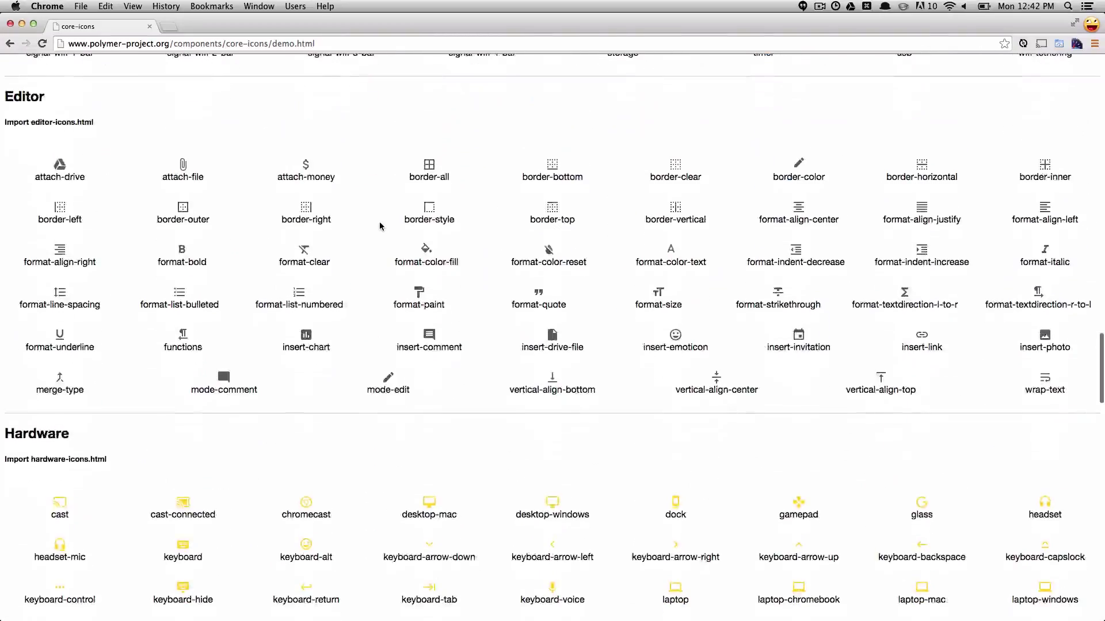
pyautogui.scroll(-5, 380, 226)
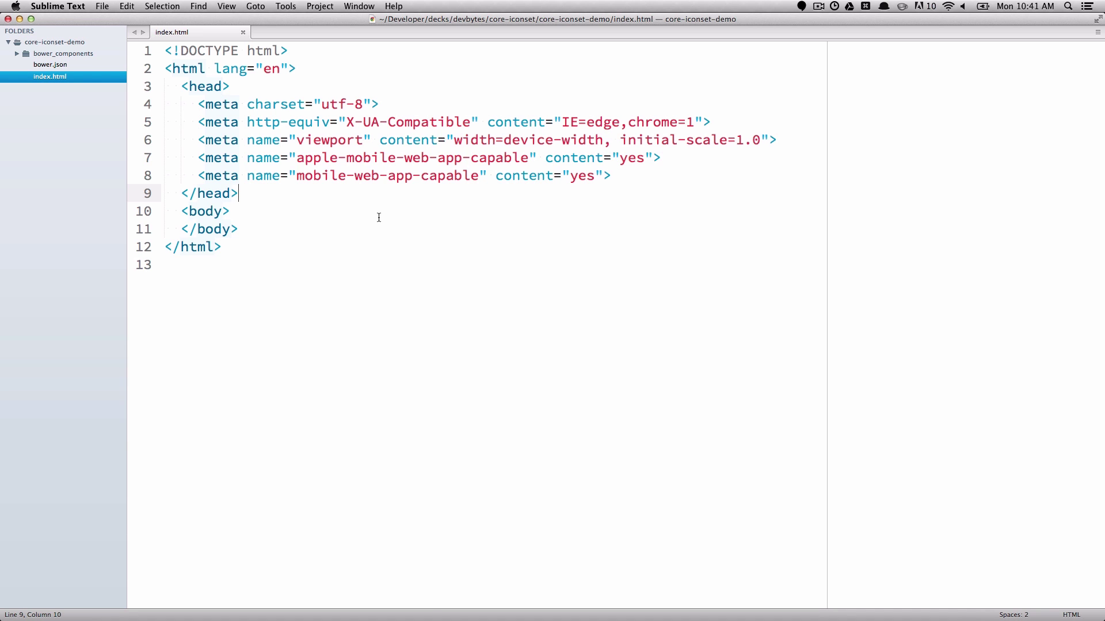
# Step: Create a new file named custom-icons.html in the core-iconset-demo project folder
pyautogui.rightClick(73, 42)
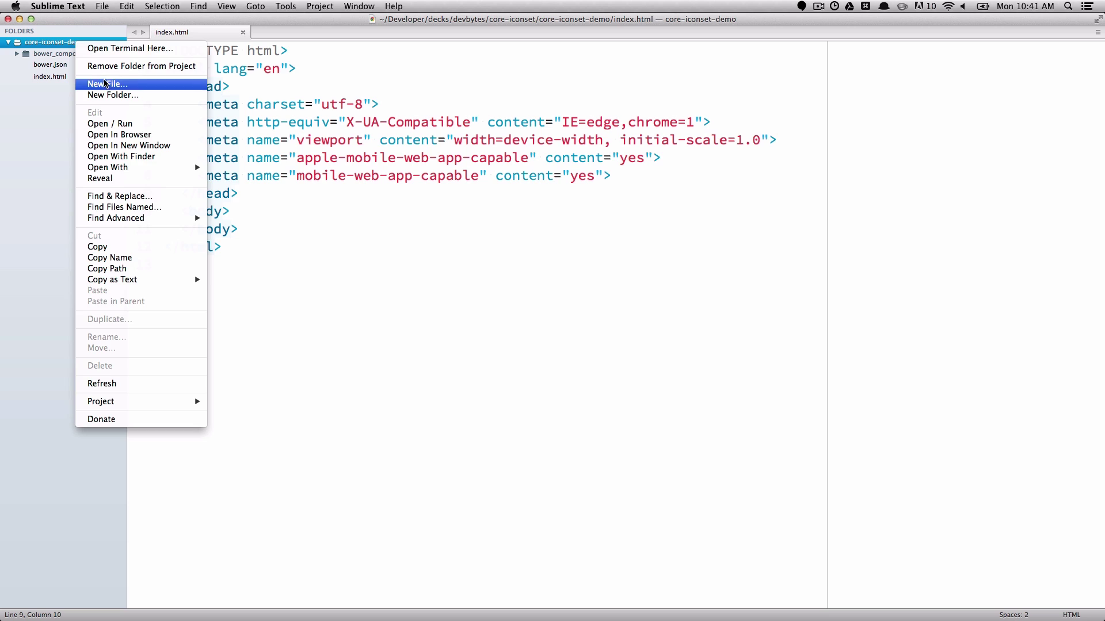
pyautogui.click(106, 84)
pyautogui.write('custom-icons.html')
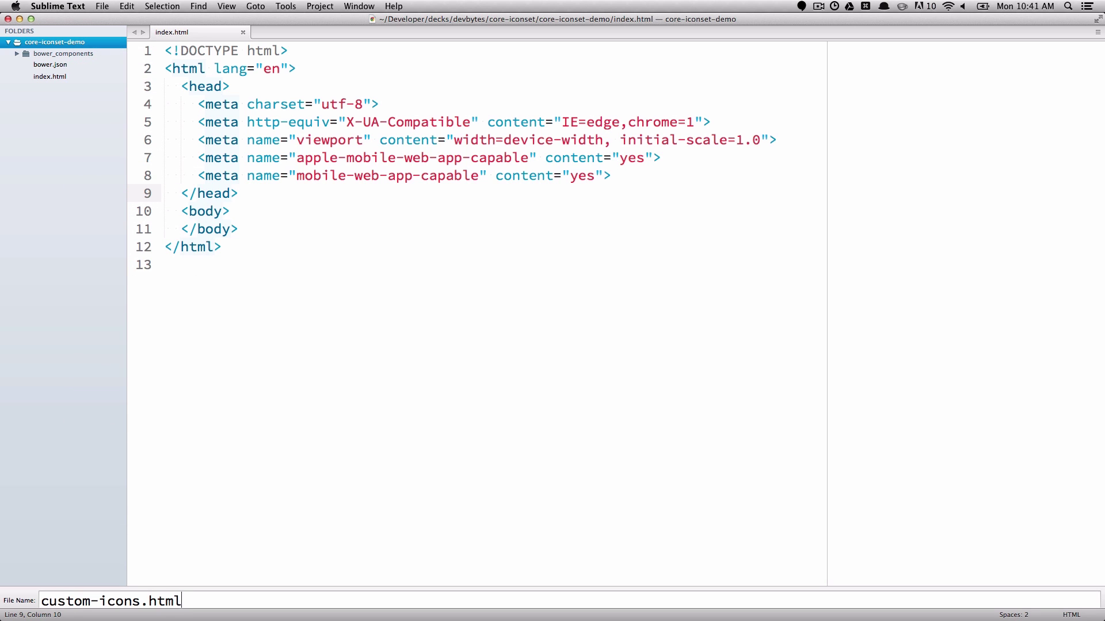
pyautogui.press('Return')
pyautogui.write('hi')
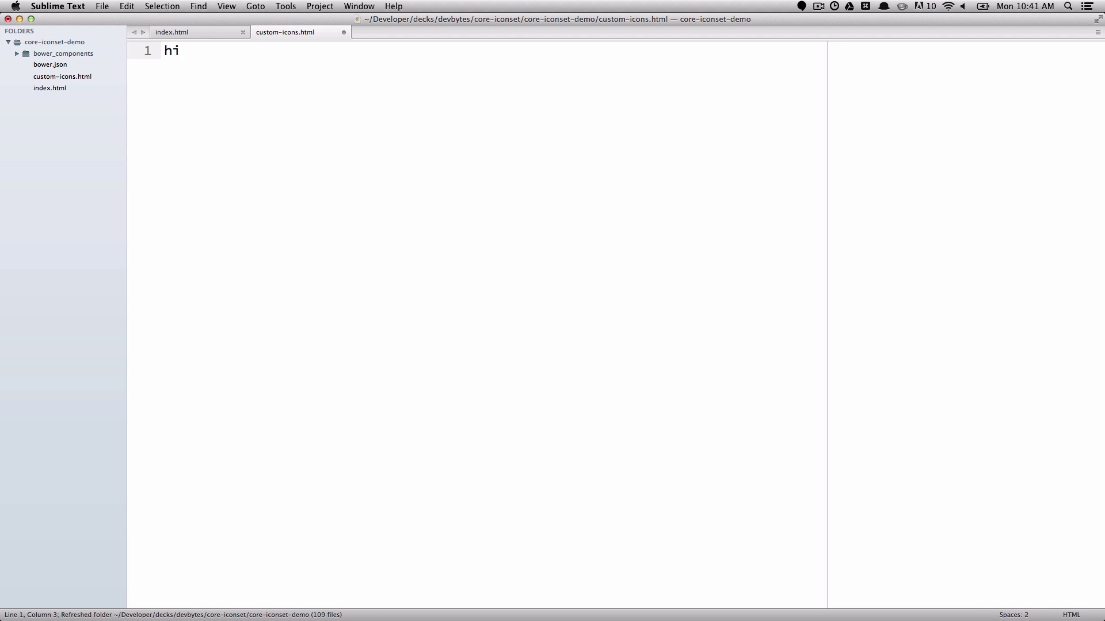
# Step: Import bower_components/core-iconset-svg/core-iconset-svg.html, save, and open blank lines below
pyautogui.press('Tab')
pyautogui.hotkey('alt', 'Left')
pyautogui.hotkey('alt', 'Left')
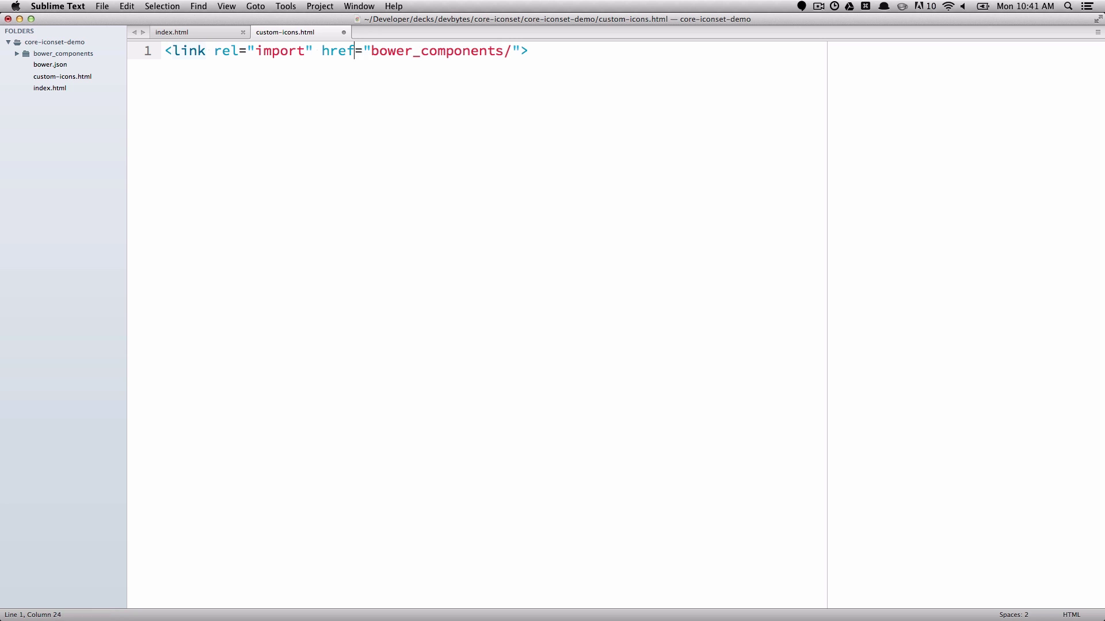
pyautogui.press('Return')
pyautogui.press('End')
pyautogui.press('Left')
pyautogui.press('Left')
pyautogui.write('con')
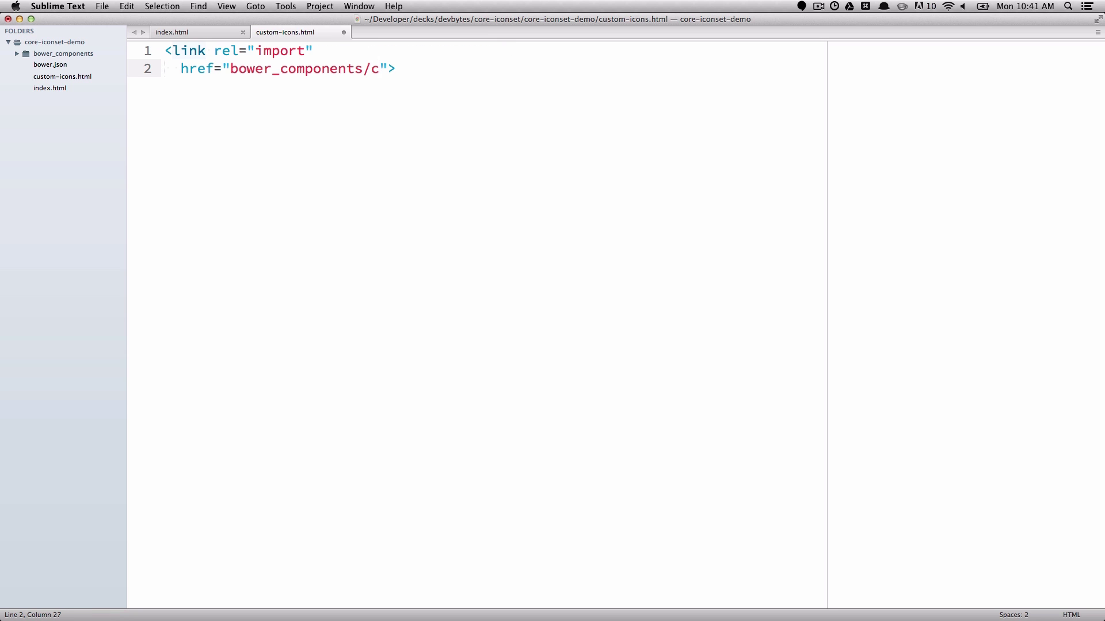
pyautogui.write('set-svg')
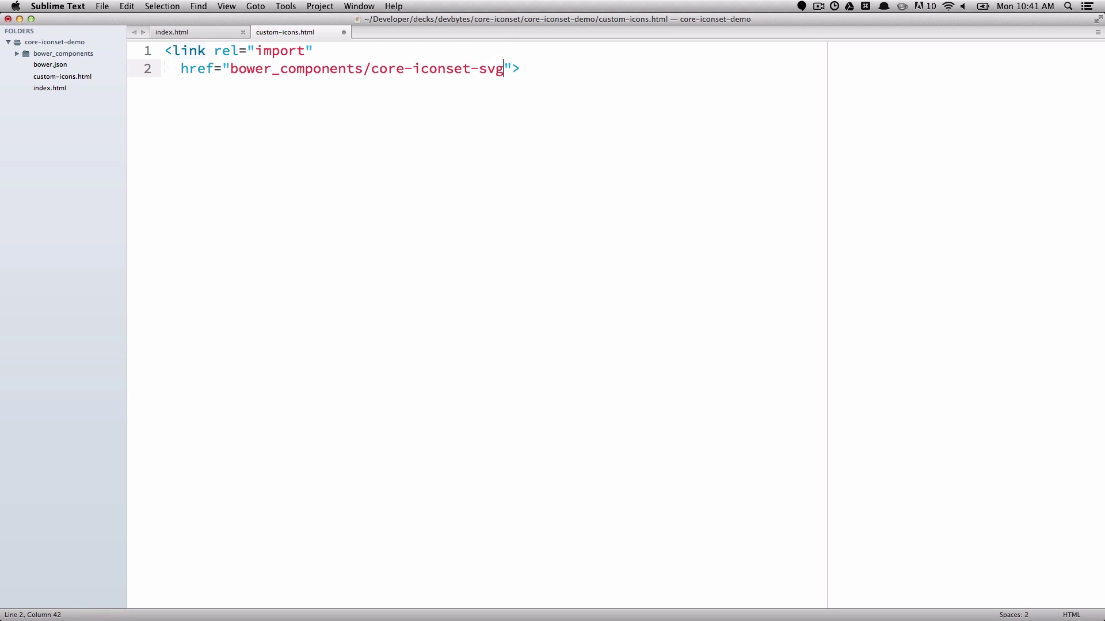
pyautogui.write('/core-iconset-svg.htm')
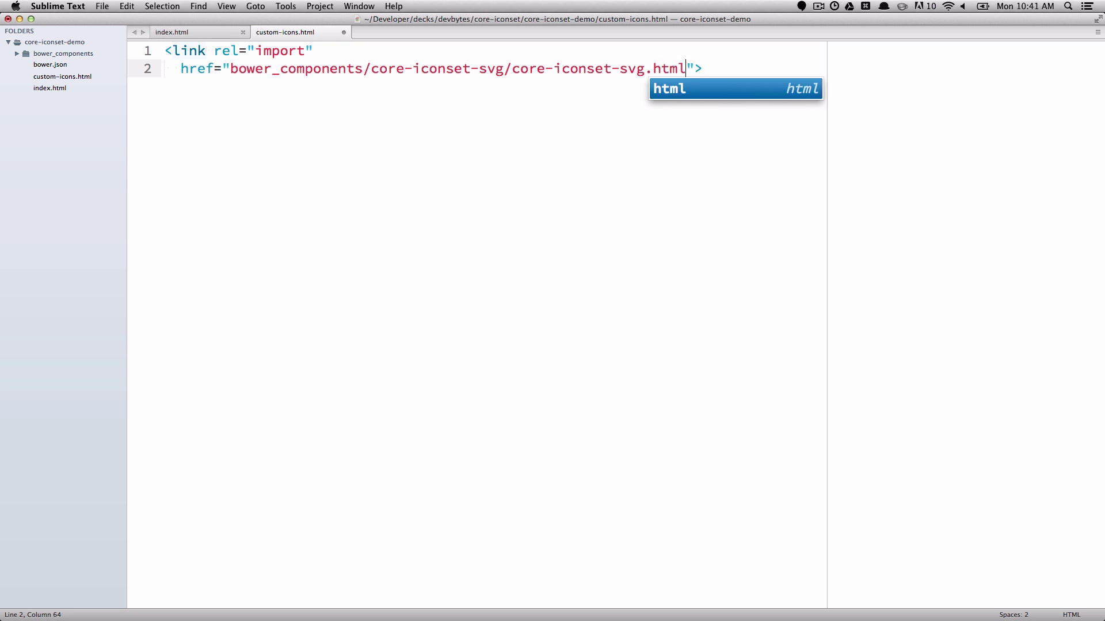
pyautogui.write('l')
pyautogui.press('Right')
pyautogui.press('Right')
pyautogui.press('super+s')
pyautogui.press('Return')
pyautogui.press('Return')
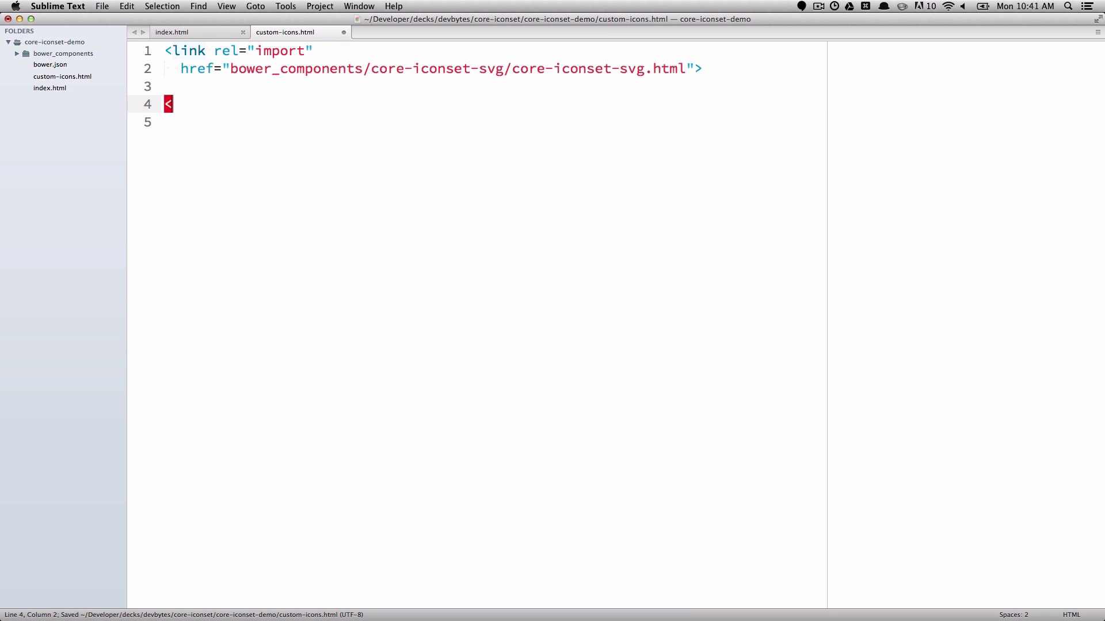
pyautogui.write('core-')
pyautogui.press('Return')
pyautogui.write('>')
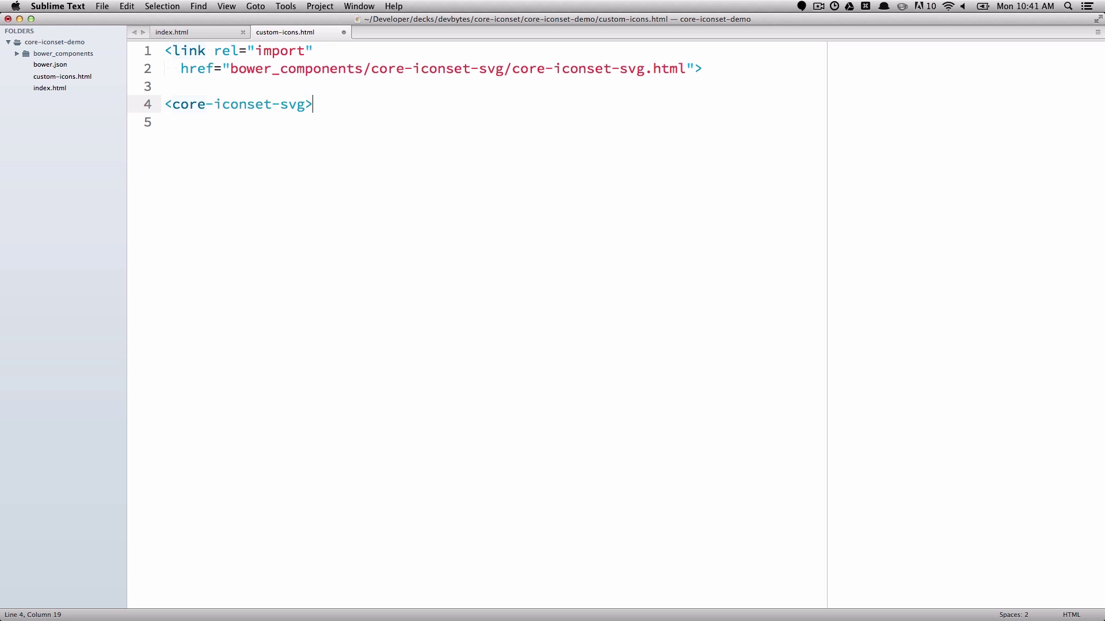
pyautogui.write('</')
# Step: Build the core-iconset-svg element with id custom-icons and an iconSize, and save
pyautogui.press('BackSpace')
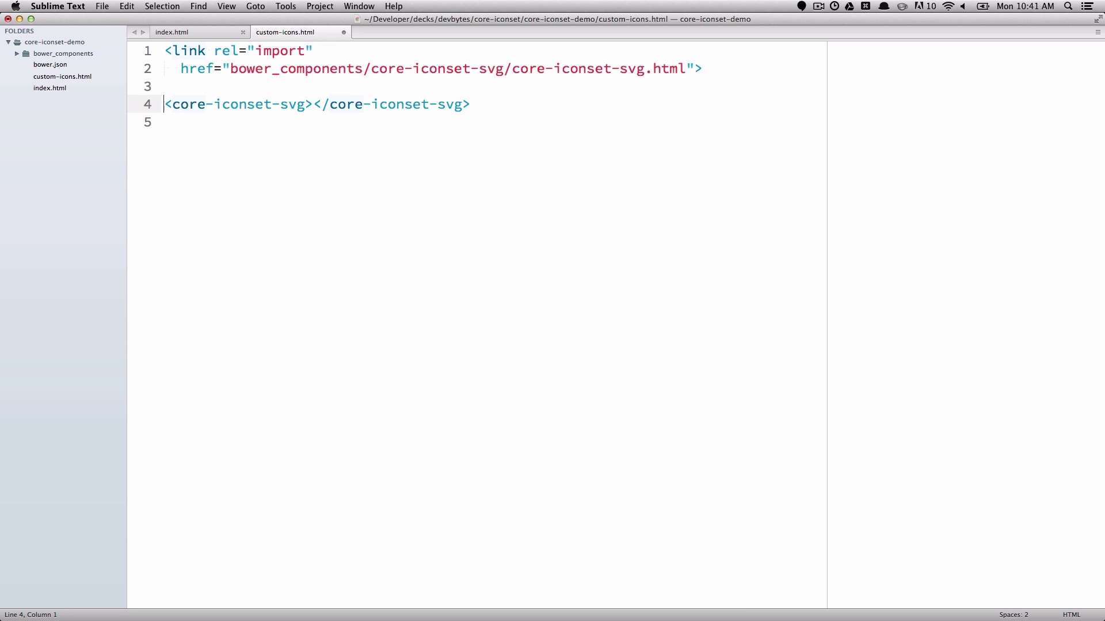
pyautogui.press('Right')
pyautogui.press('Right')
pyautogui.press('Right')
pyautogui.write('id="')
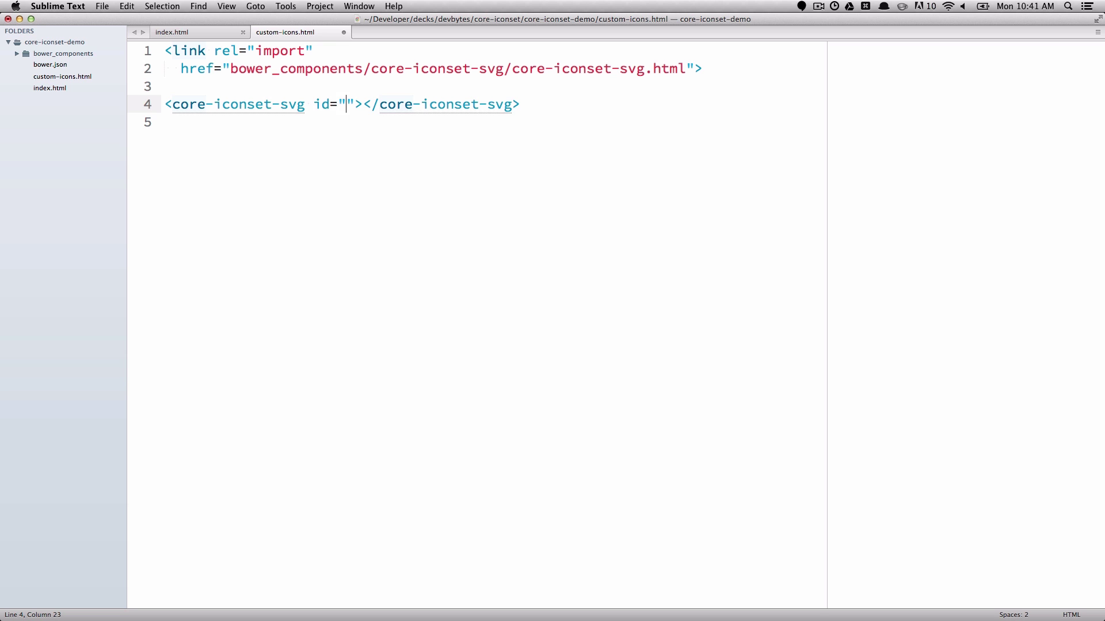
pyautogui.write('custm')
pyautogui.press('BackSpace')
pyautogui.write('o')
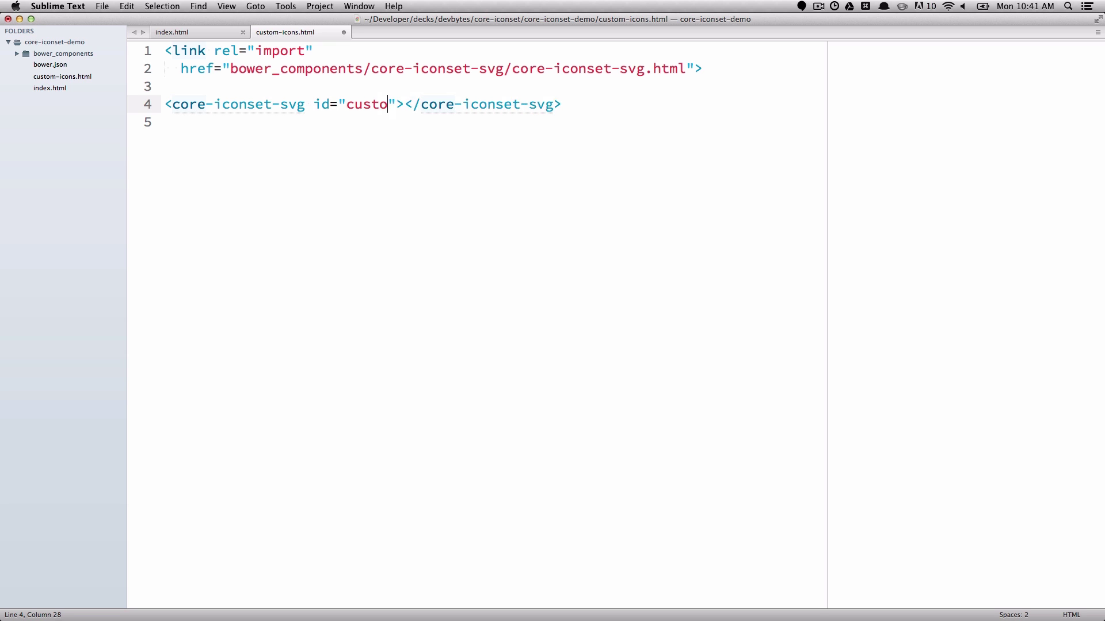
pyautogui.write('m-icons"')
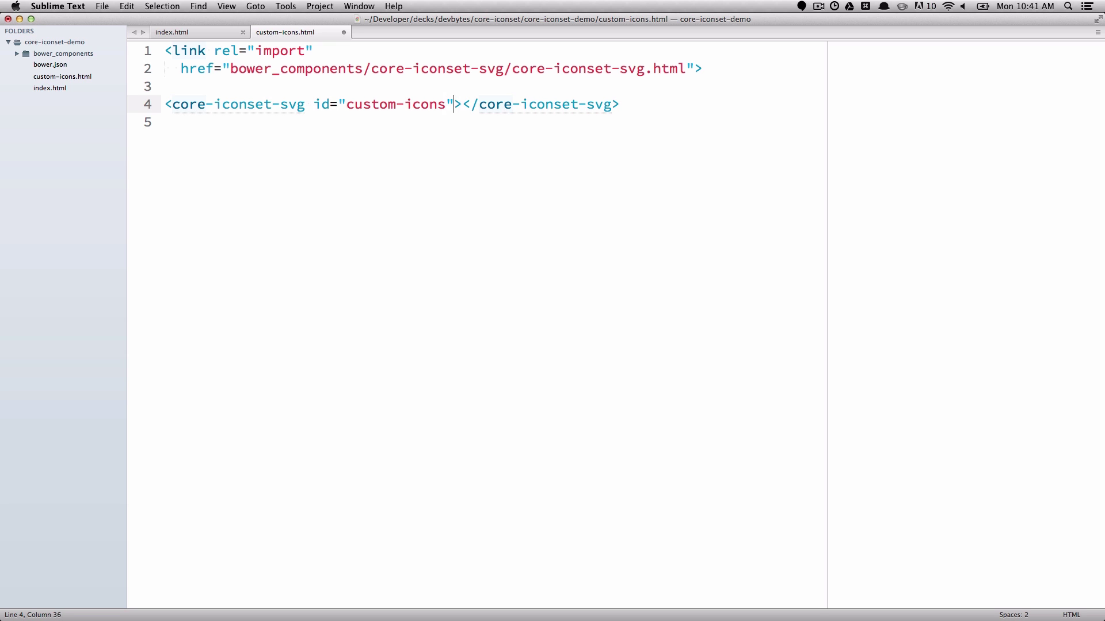
pyautogui.write(' iconSi')
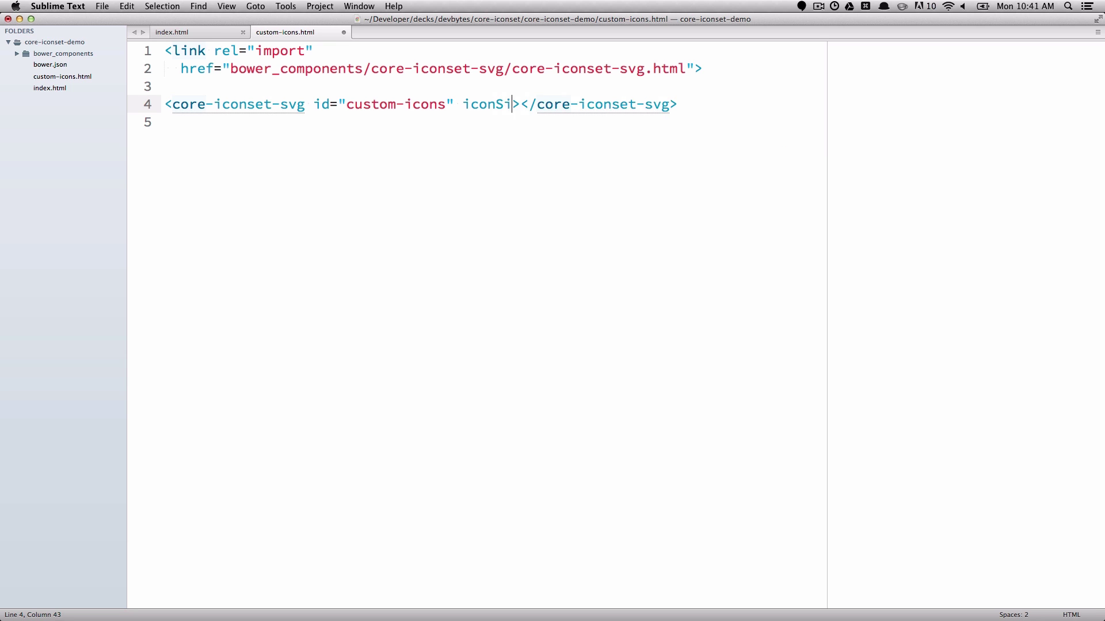
pyautogui.write('ze="50')
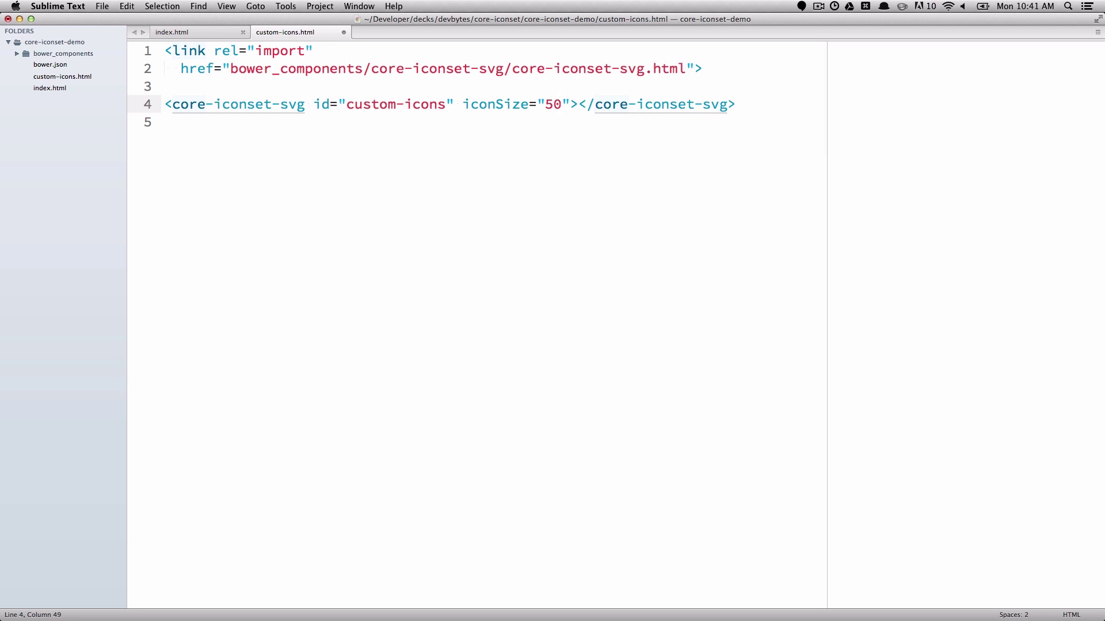
pyautogui.press('Return')
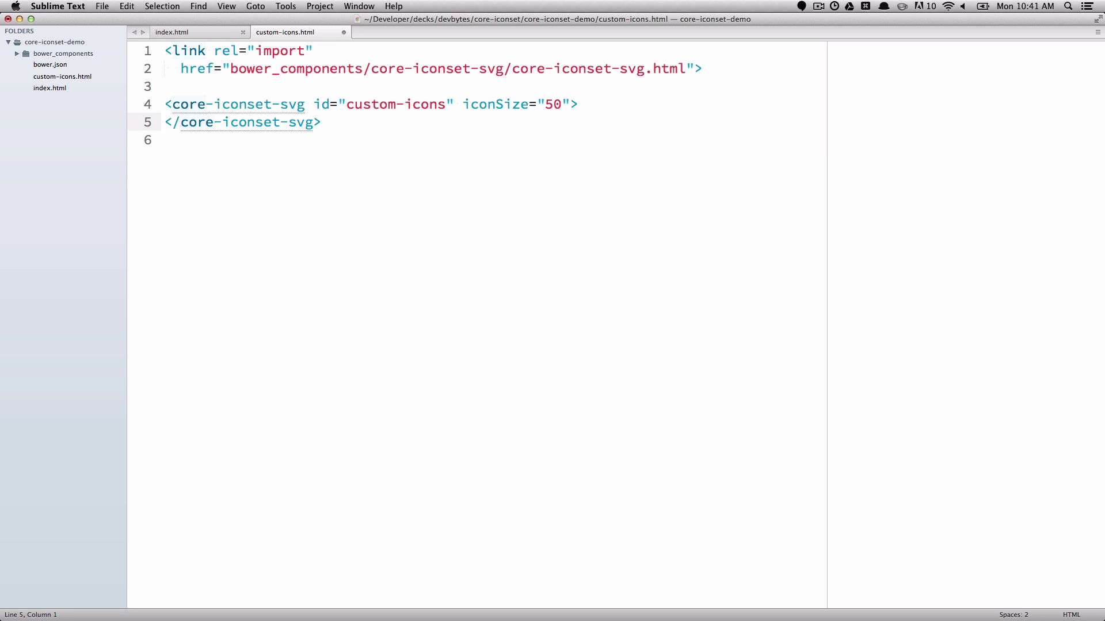
pyautogui.click(577, 104)
pyautogui.moveTo(570, 103)
pyautogui.mouseDown()
pyautogui.moveTo(404, 104)
pyautogui.moveTo(446, 104)
pyautogui.mouseUp()
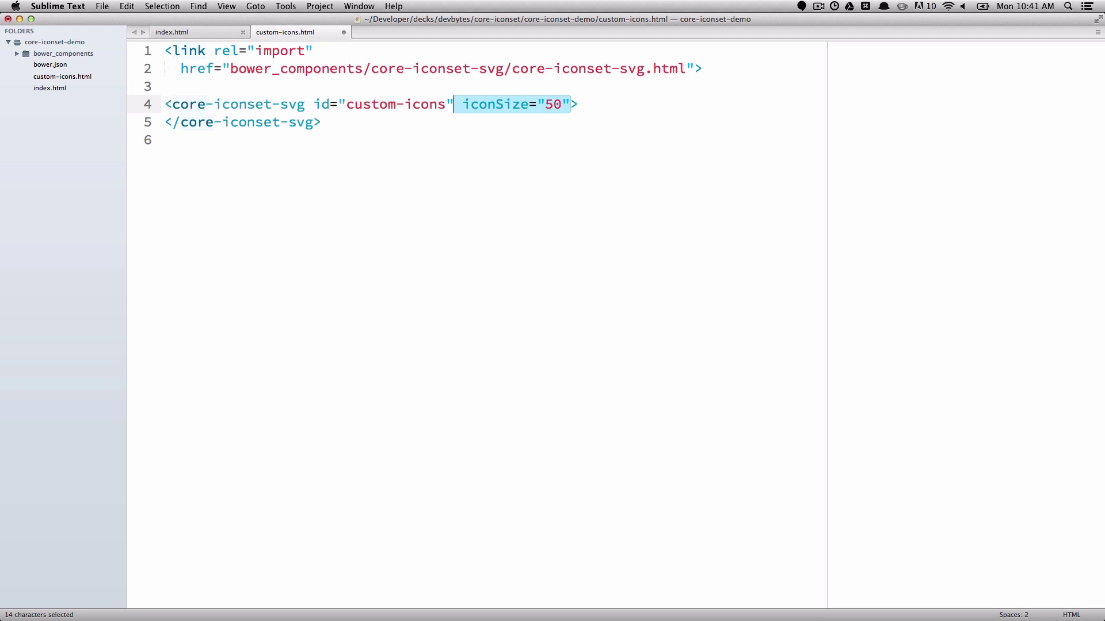
pyautogui.press('super+Right')
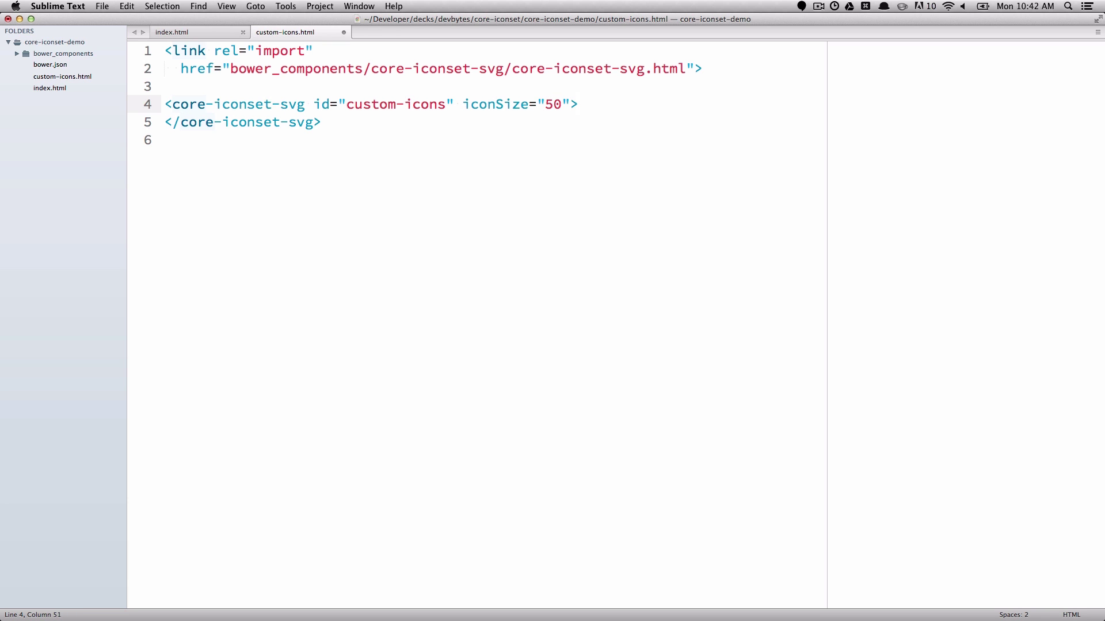
pyautogui.press('Return')
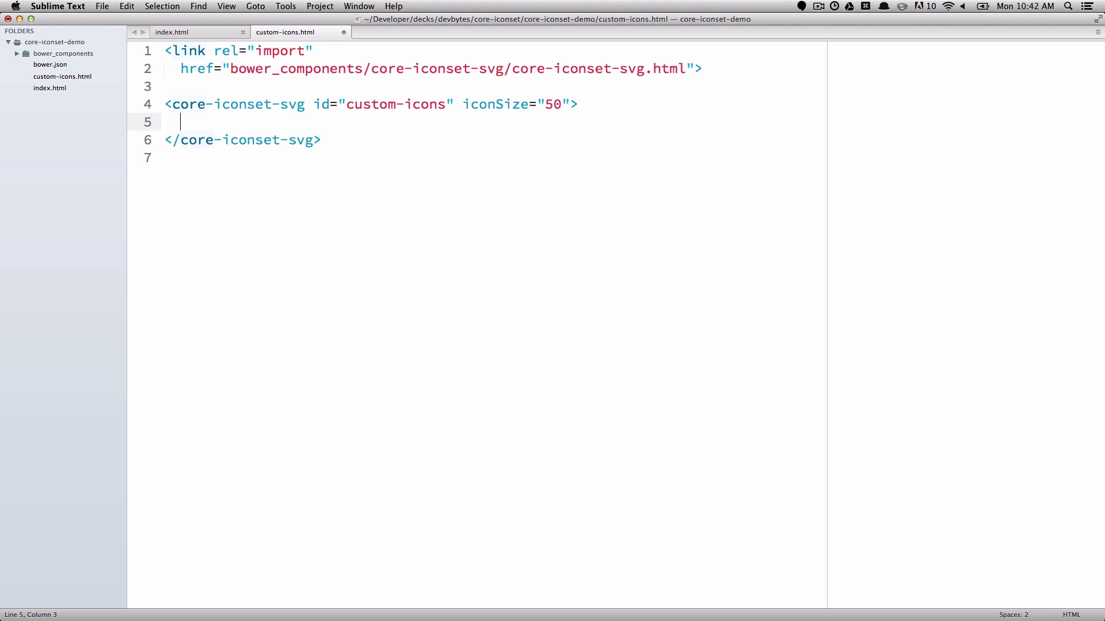
pyautogui.press('super+s')
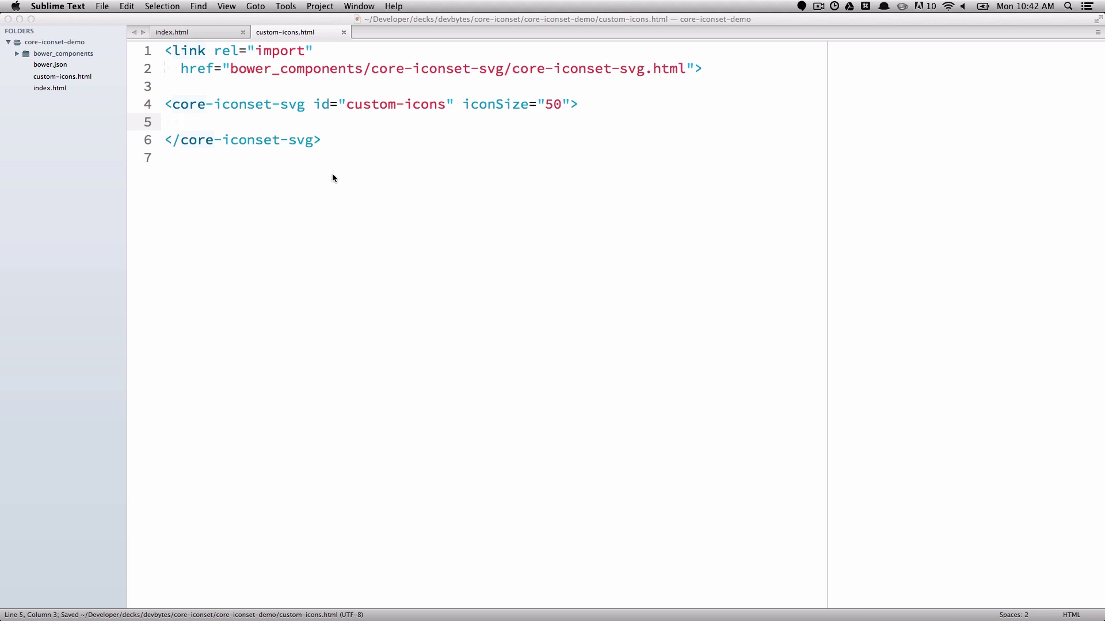
# Step: Paste the fancy-circles SVG group of three circles into the iconset, save, and check its id
pyautogui.write('<svg>     <defs>       <g id="fancy-circles">         <circle cx="25" cy="25" r="18" />         <circle cx="12" cy="12" r="10" />         <circle cx="35" cy="40" r="6" />       </g>     </defs>   </svg>')
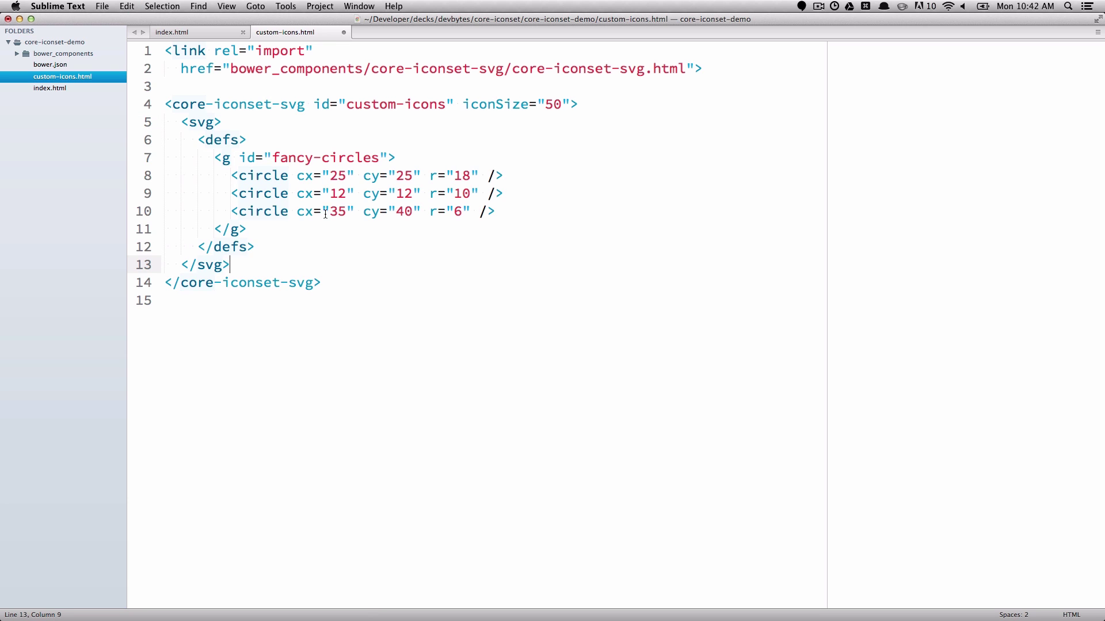
pyautogui.click(317, 248)
pyautogui.press('super+s')
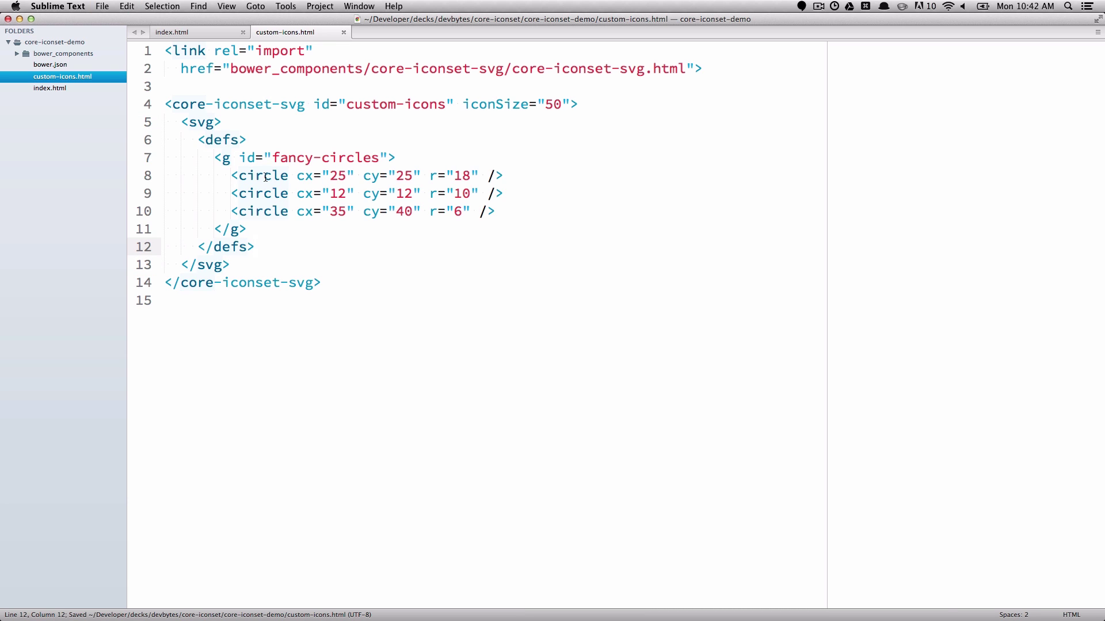
pyautogui.moveTo(239, 158); pyautogui.dragTo(396, 158)
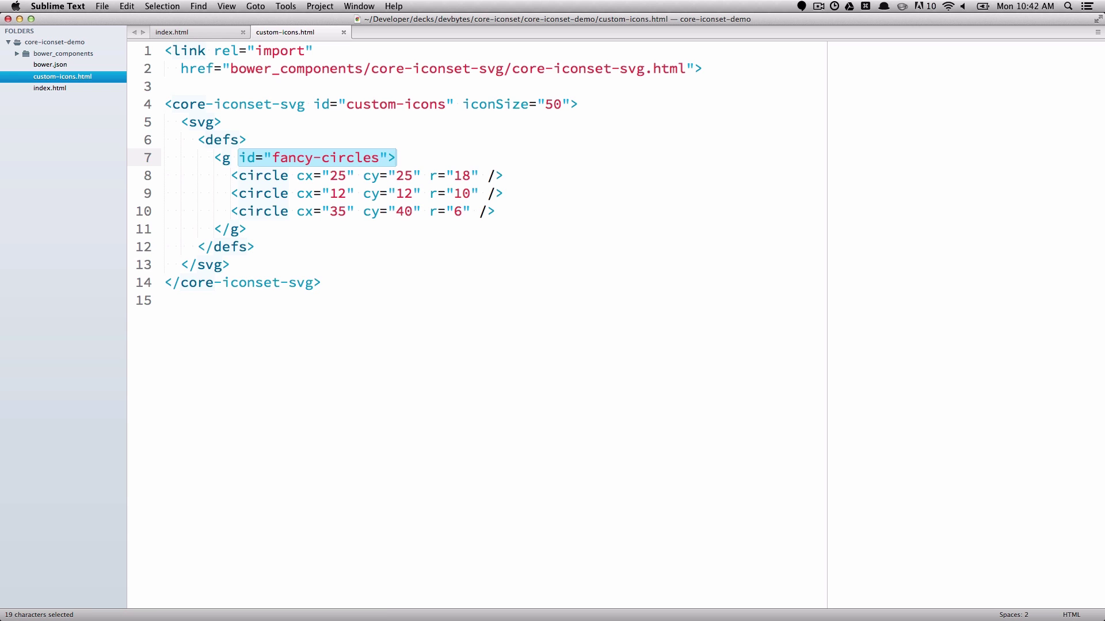
pyautogui.click(336, 160)
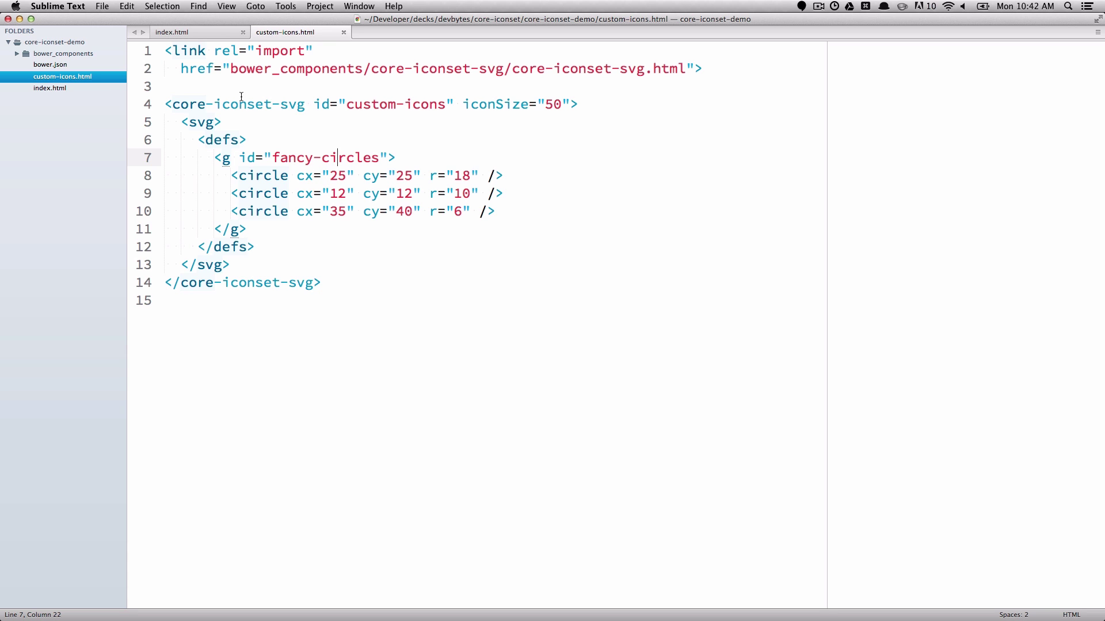
# Step: Add a script tag loading platform.js to the head of index.html
pyautogui.click(210, 32)
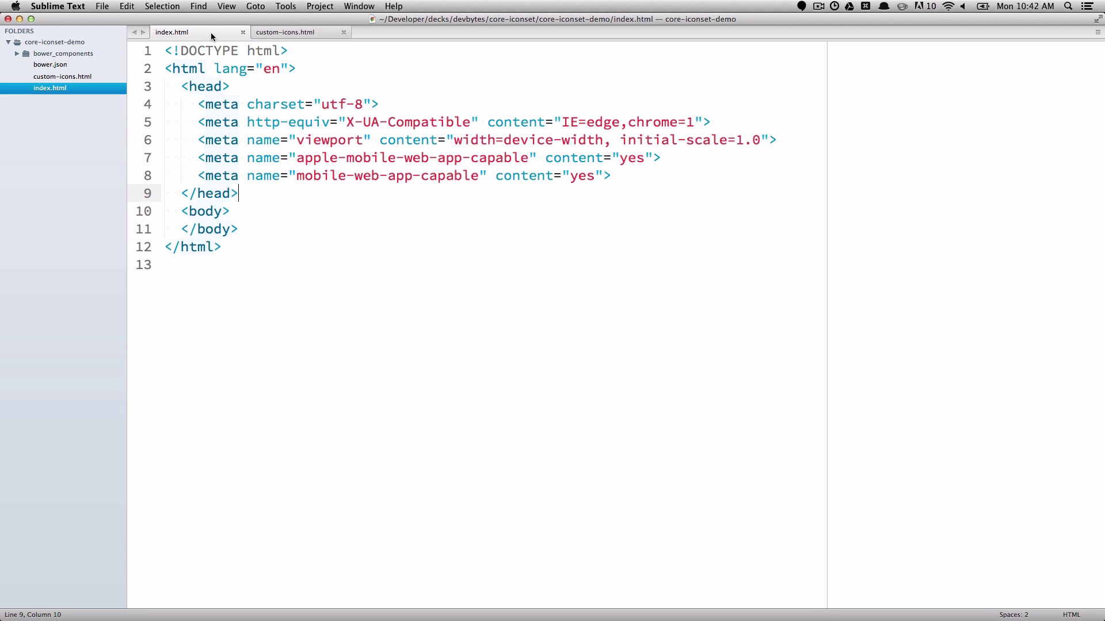
pyautogui.click(611, 177)
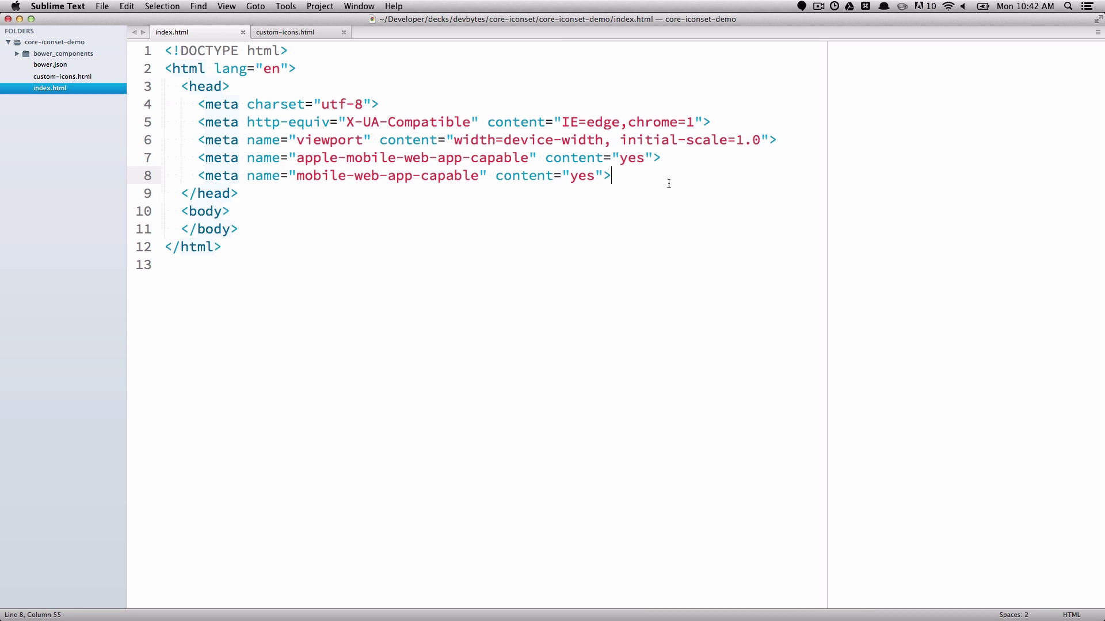
pyautogui.press('Return')
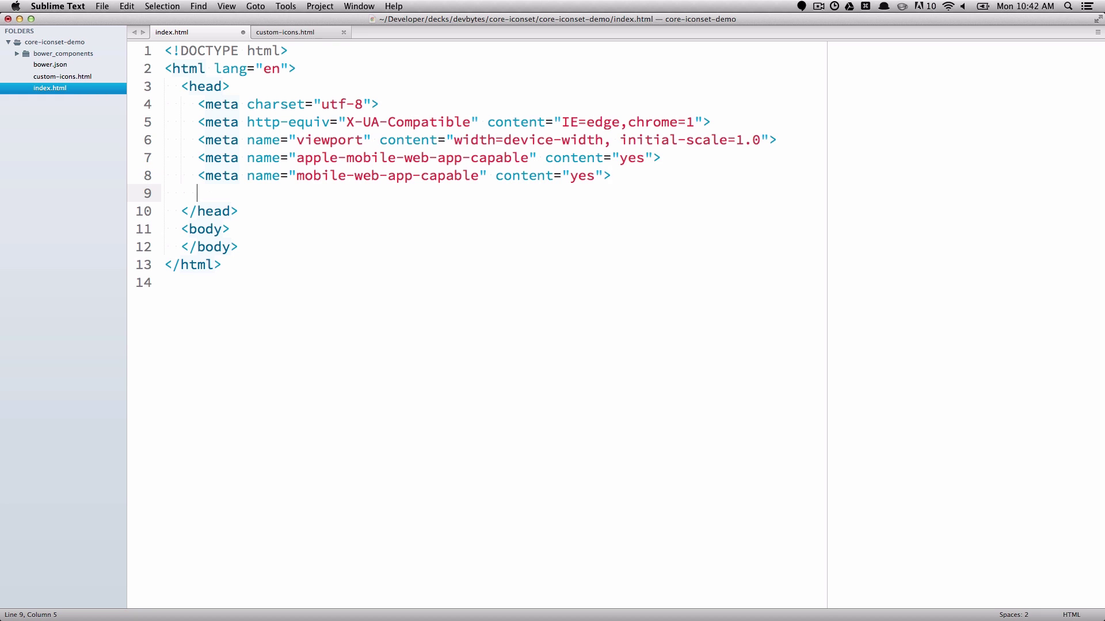
pyautogui.write('scr')
pyautogui.press('Tab')
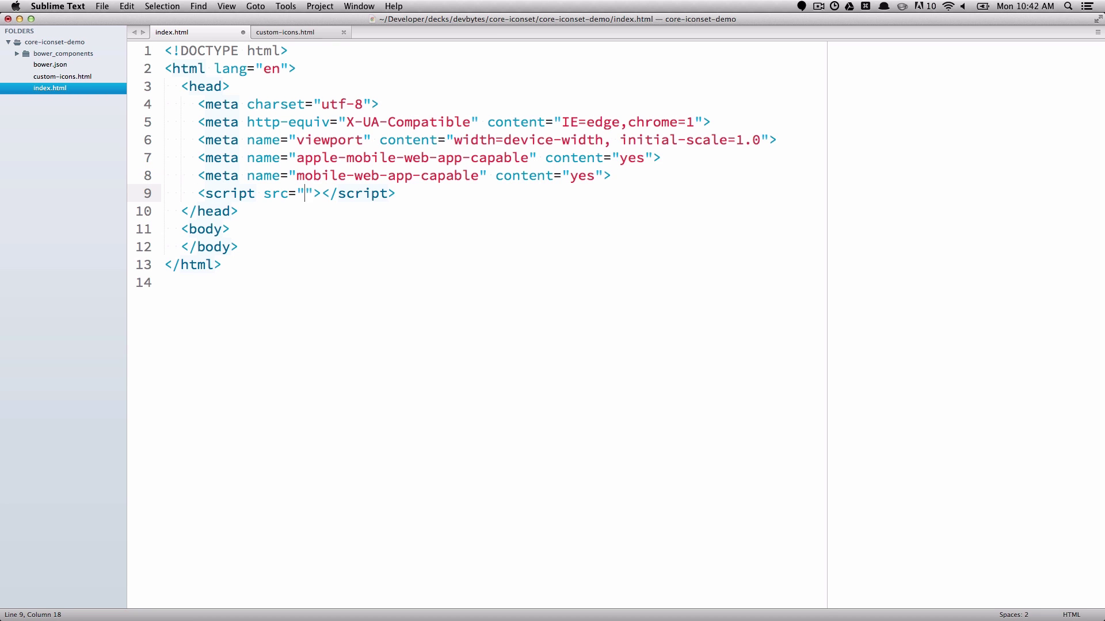
pyautogui.write('bower_components/p')
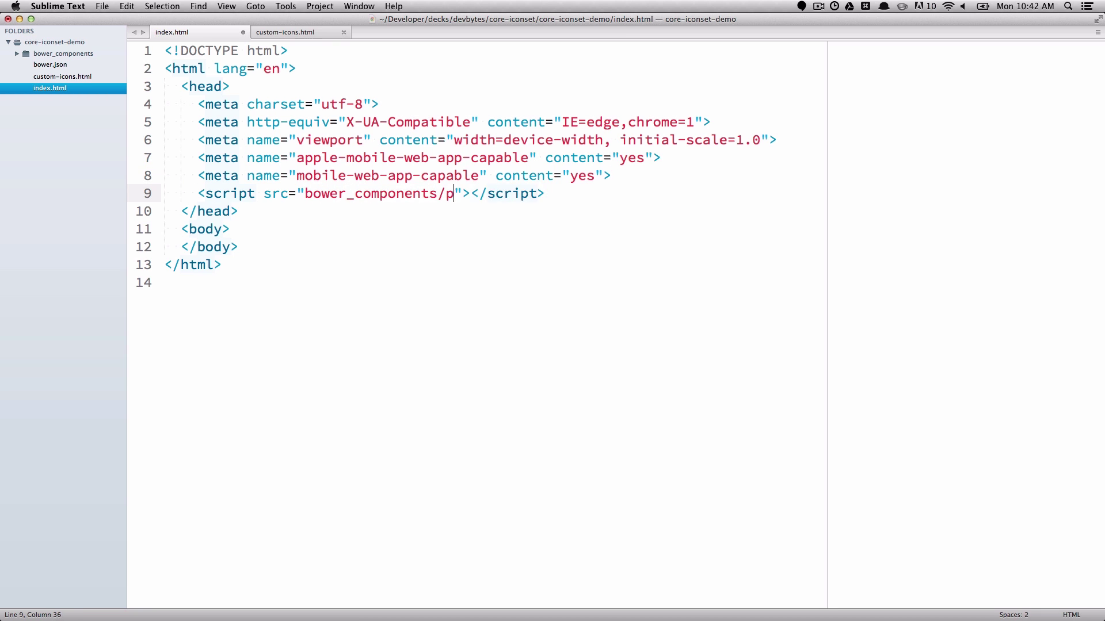
pyautogui.write('latform/platform')
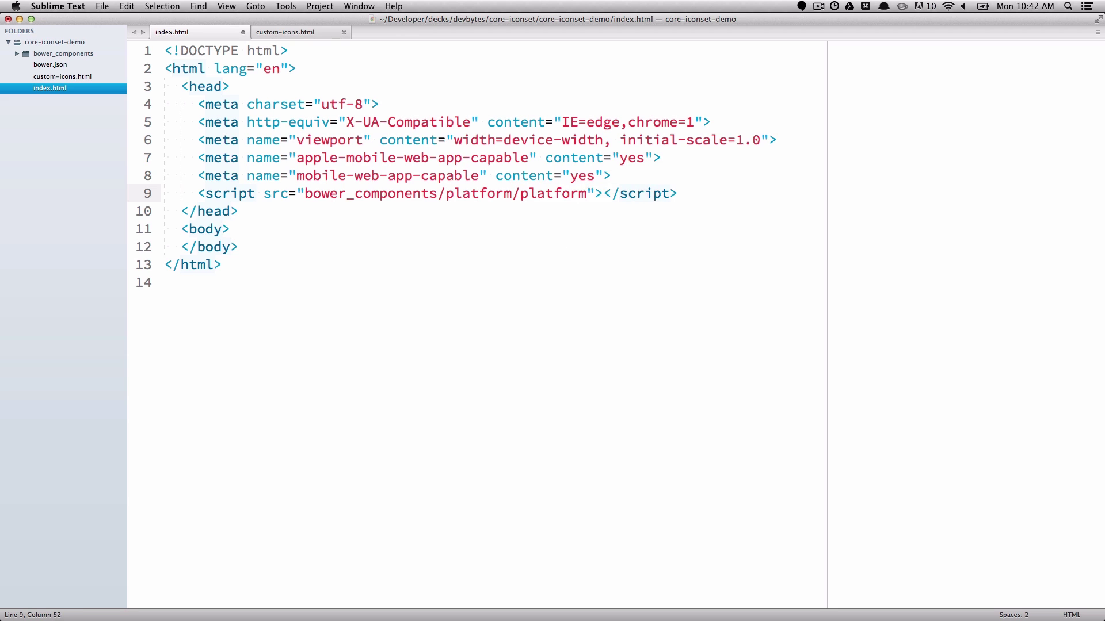
pyautogui.write('.js')
pyautogui.press('Return')
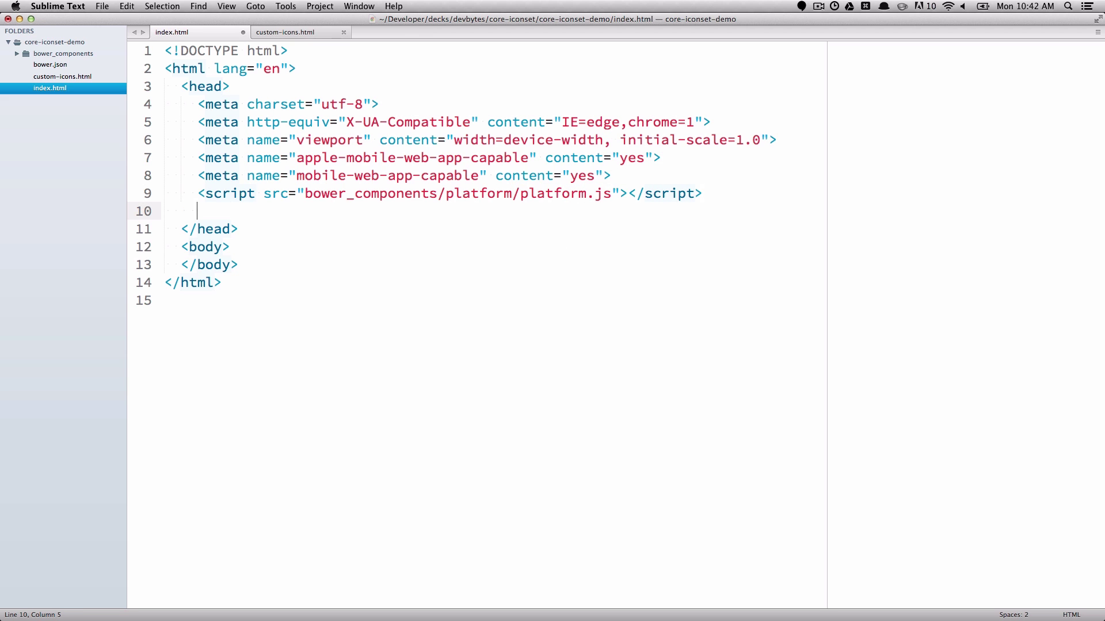
pyautogui.write('hi')
# Step: Add import links for bower_components core-icon.html and custom-icons.html, then save
pyautogui.press('Tab')
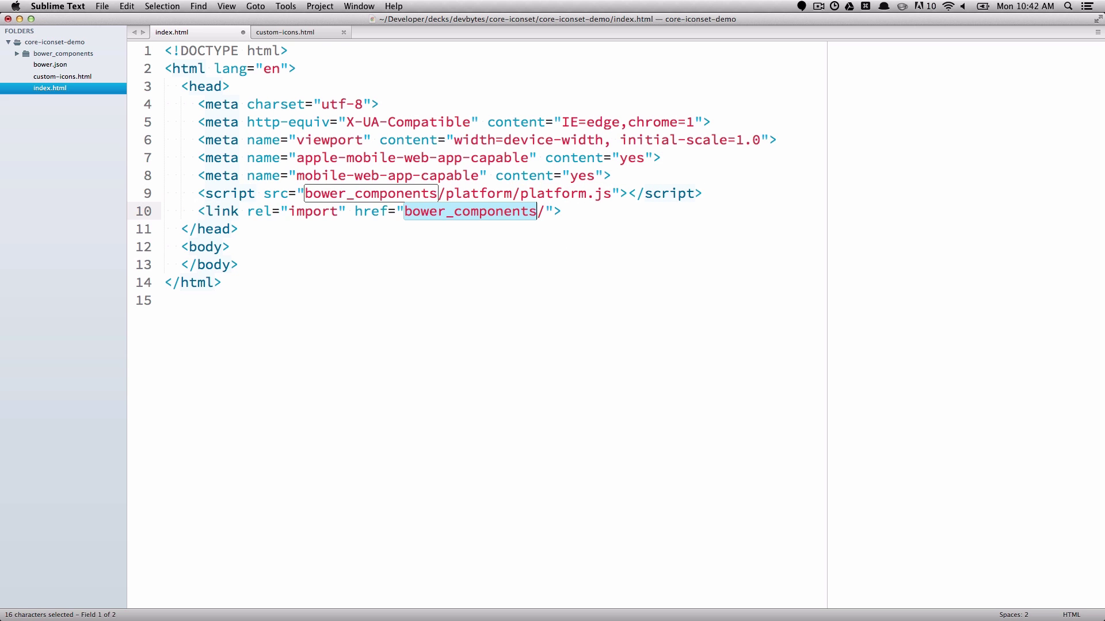
pyautogui.press('Tab')
pyautogui.write('co')
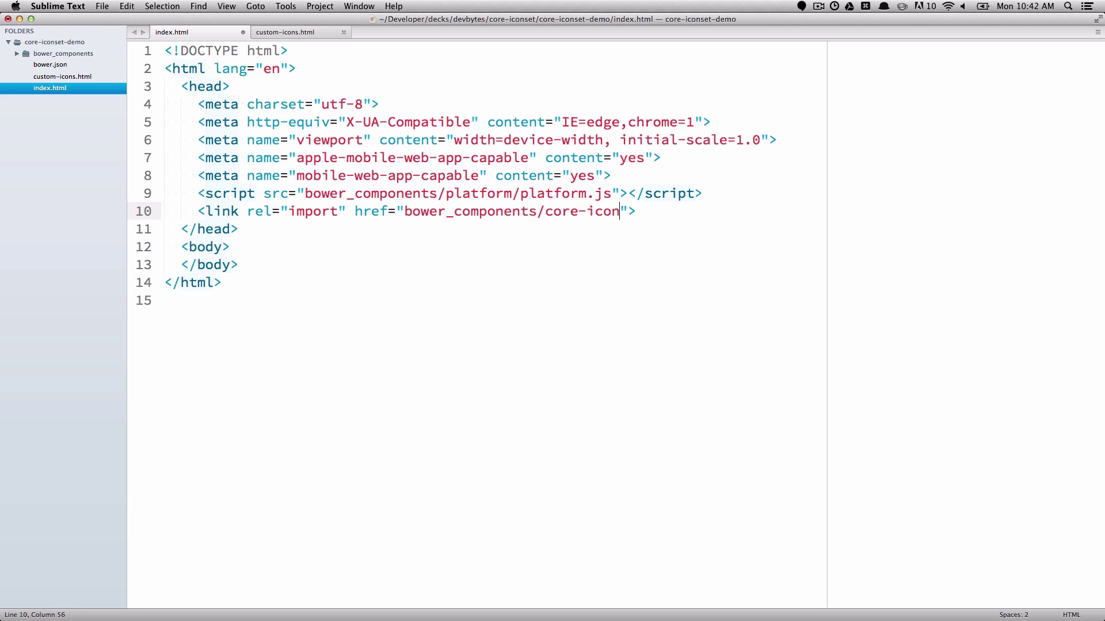
pyautogui.write('n.h')
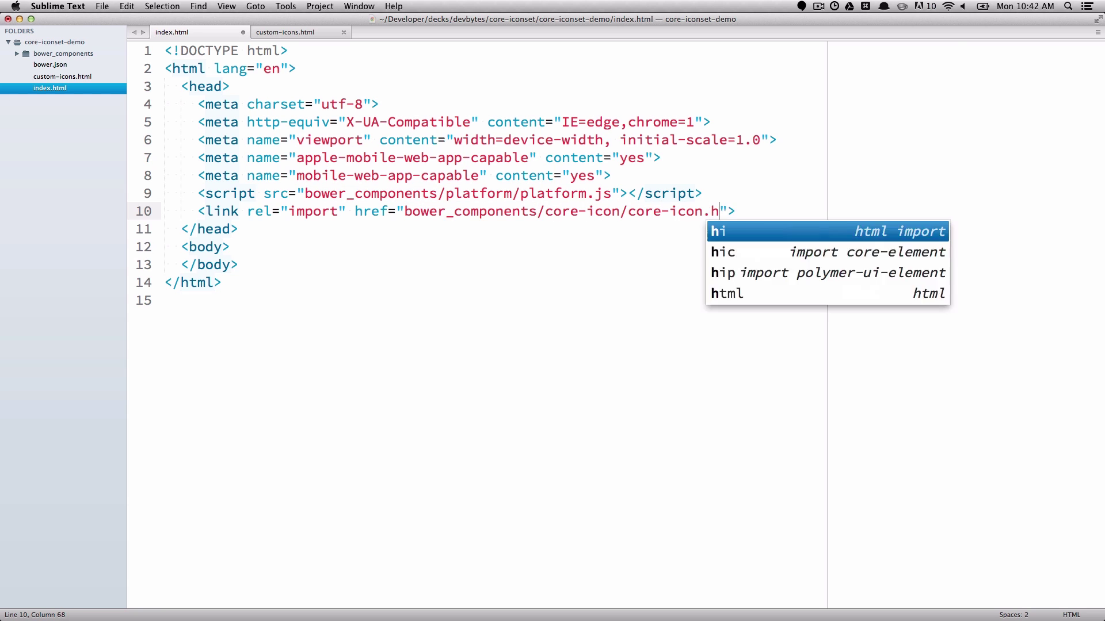
pyautogui.write('tml')
pyautogui.press('super+Right')
pyautogui.press('Return')
pyautogui.write('hi')
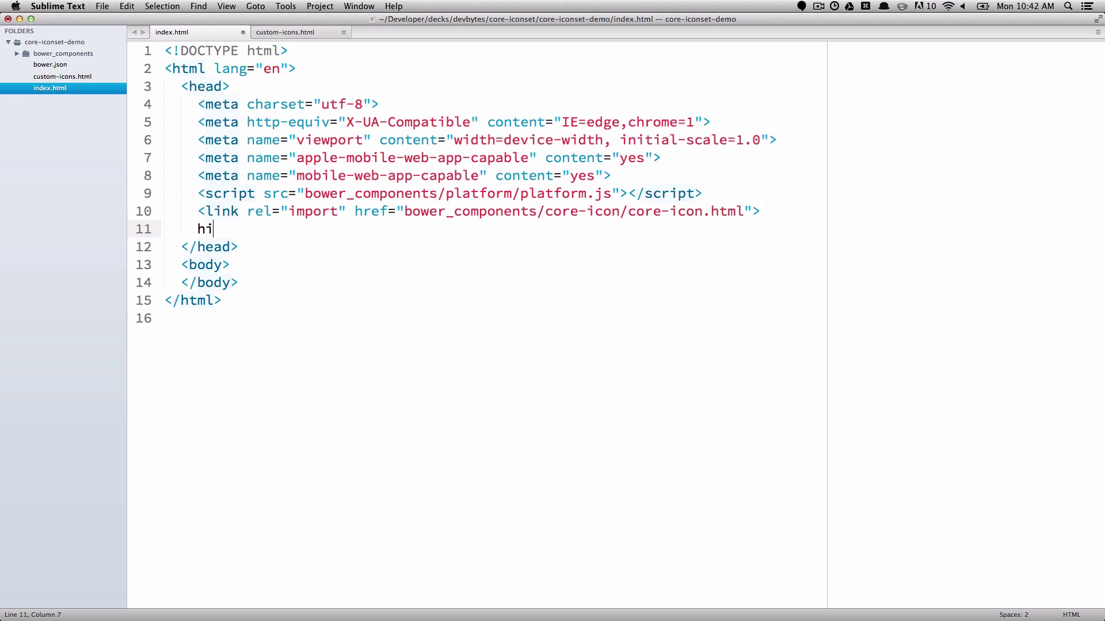
pyautogui.press('Tab')
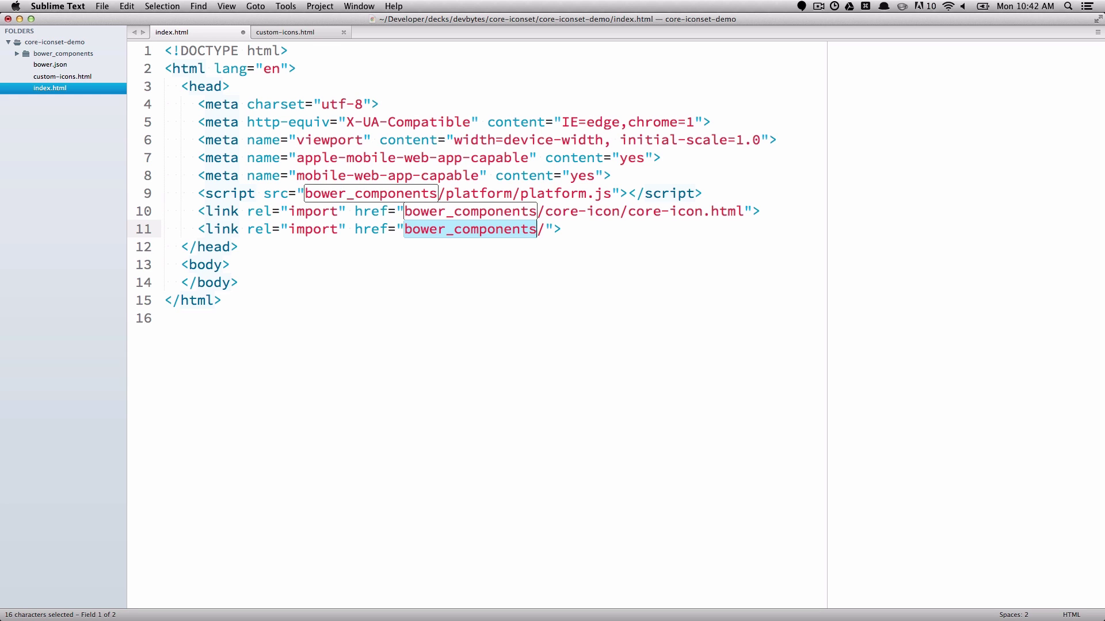
pyautogui.hotkey('shift', 'Right')
pyautogui.write('custom-')
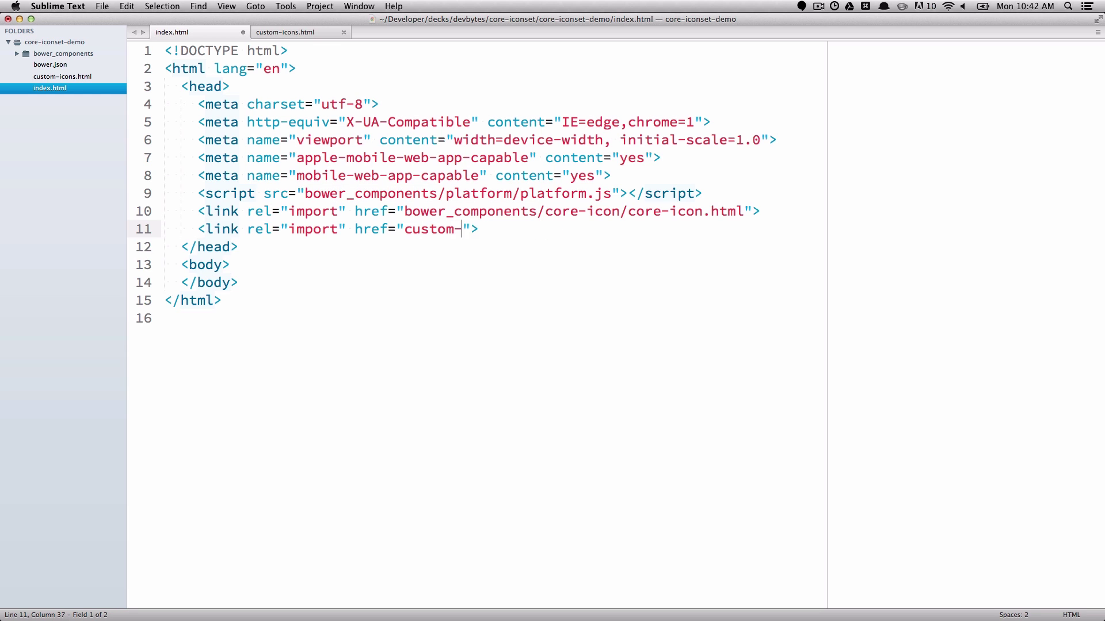
pyautogui.write('icons.html')
pyautogui.press('super+s')
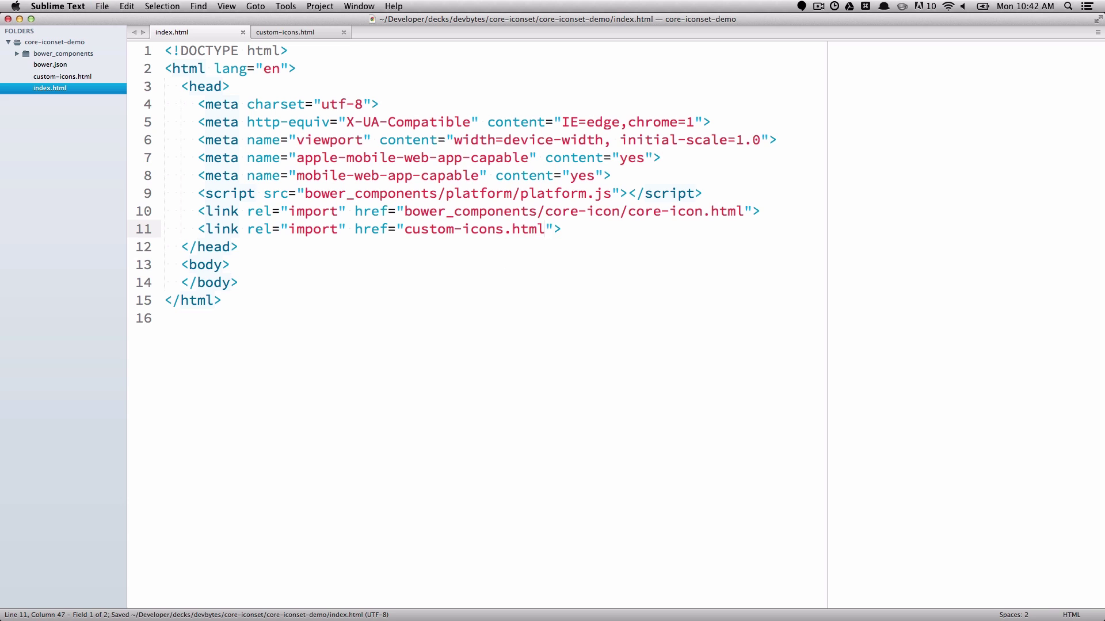
pyautogui.press('Down')
pyautogui.press('Down')
# Step: Add <core-icon icon="custom-icons:fancy-circles"></core-icon> on a new body line
pyautogui.press('Return')
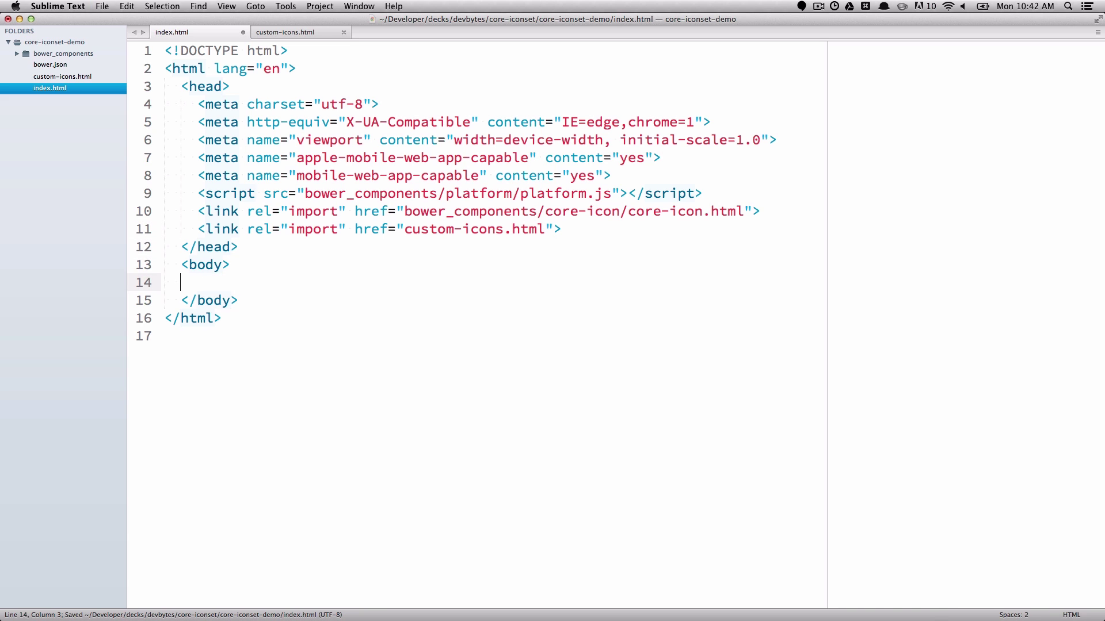
pyautogui.write('<core-i')
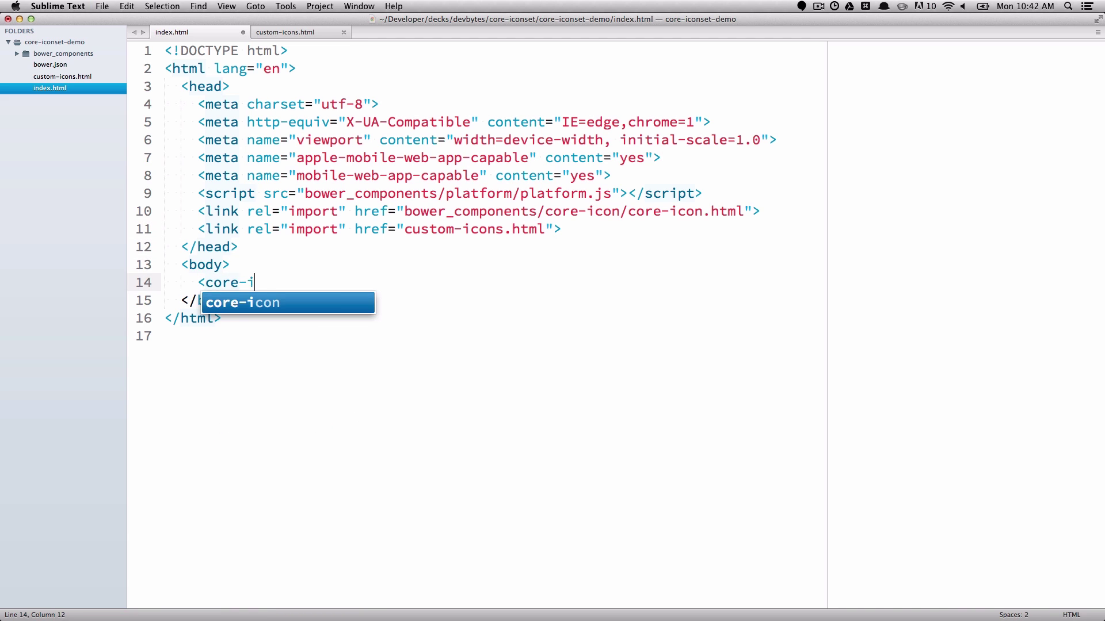
pyautogui.write('con icon></')
pyautogui.write(' icon')
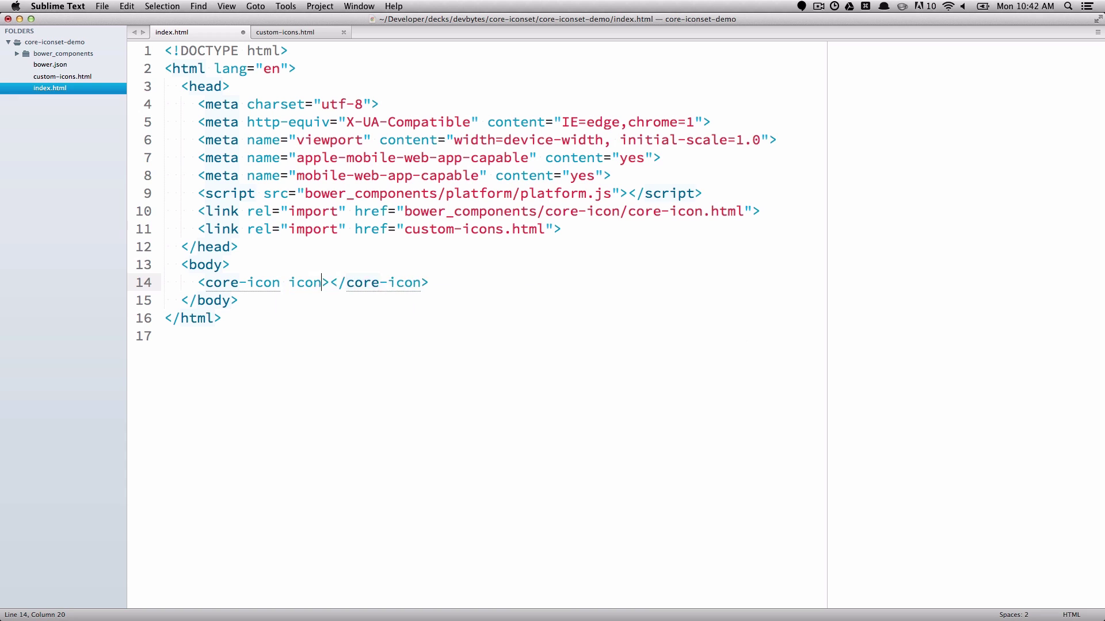
pyautogui.write('="custom')
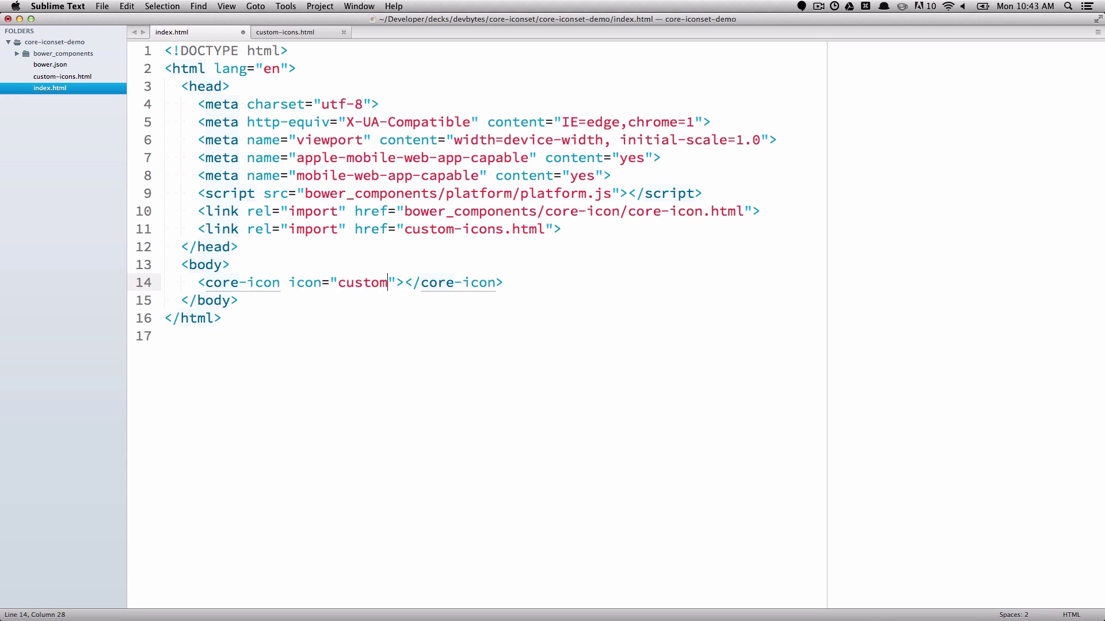
pyautogui.write('-icons:')
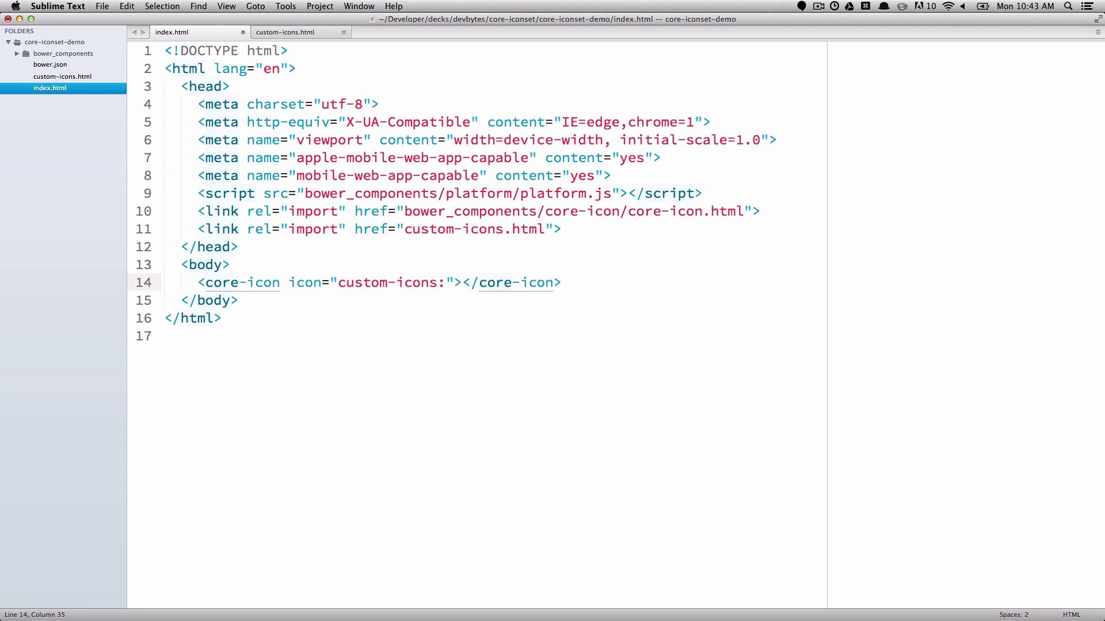
pyautogui.write('fancy-circles')
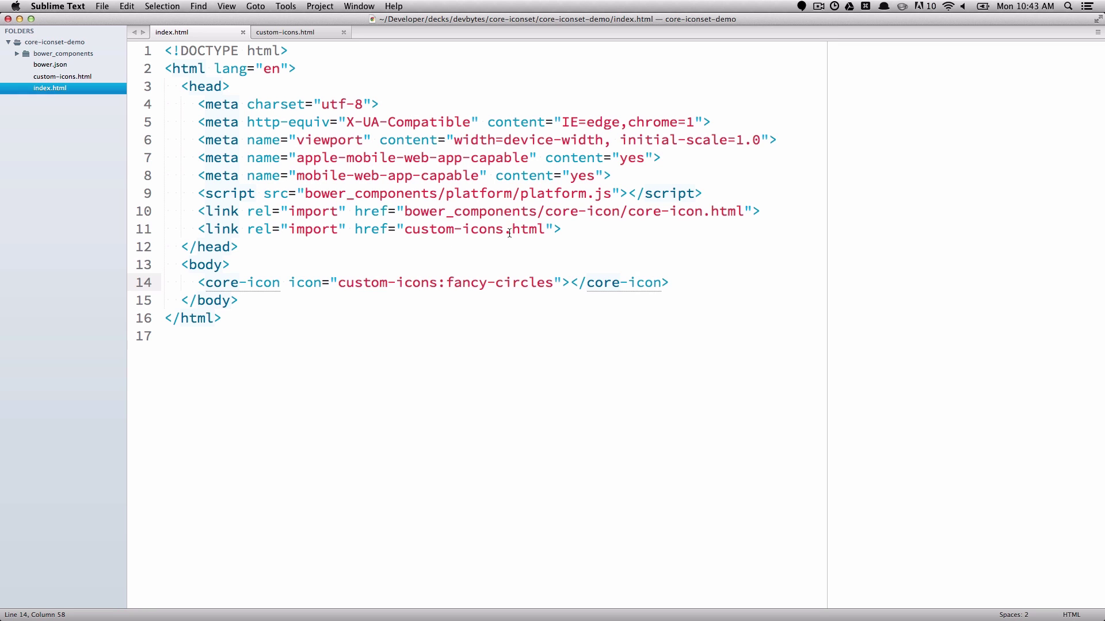
# Step: Add a head style block with circle fills #0b50bf, #66bbff and #0083ff for core-icon
pyautogui.click(562, 229)
pyautogui.press('Return')
pyautogui.press('Return')
pyautogui.write('st')
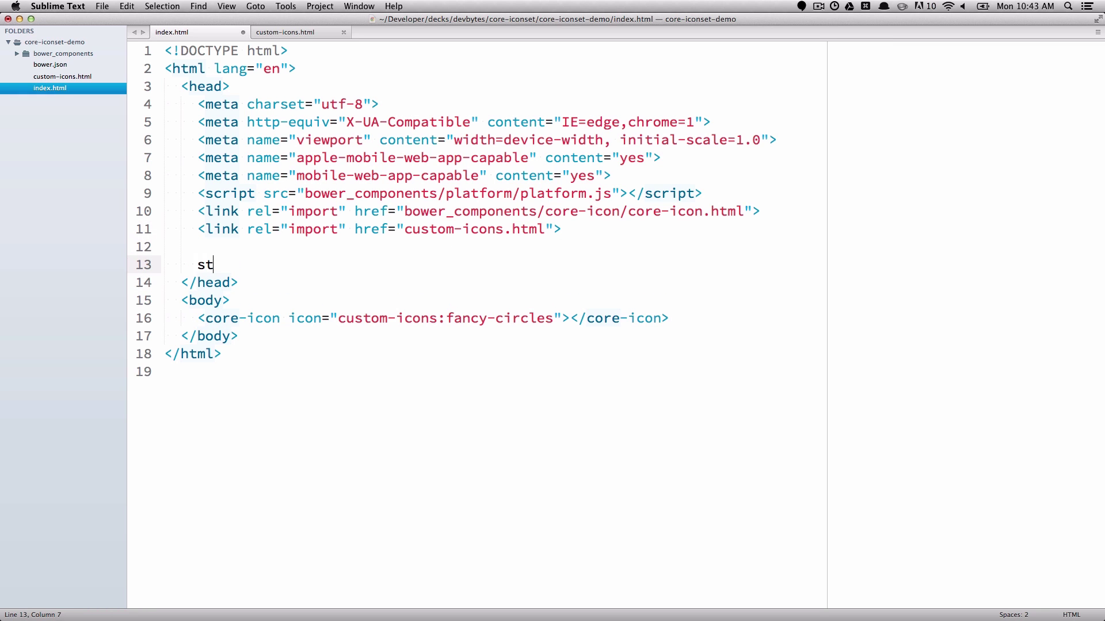
pyautogui.write('yle')
pyautogui.press('Tab')
pyautogui.press('Return')
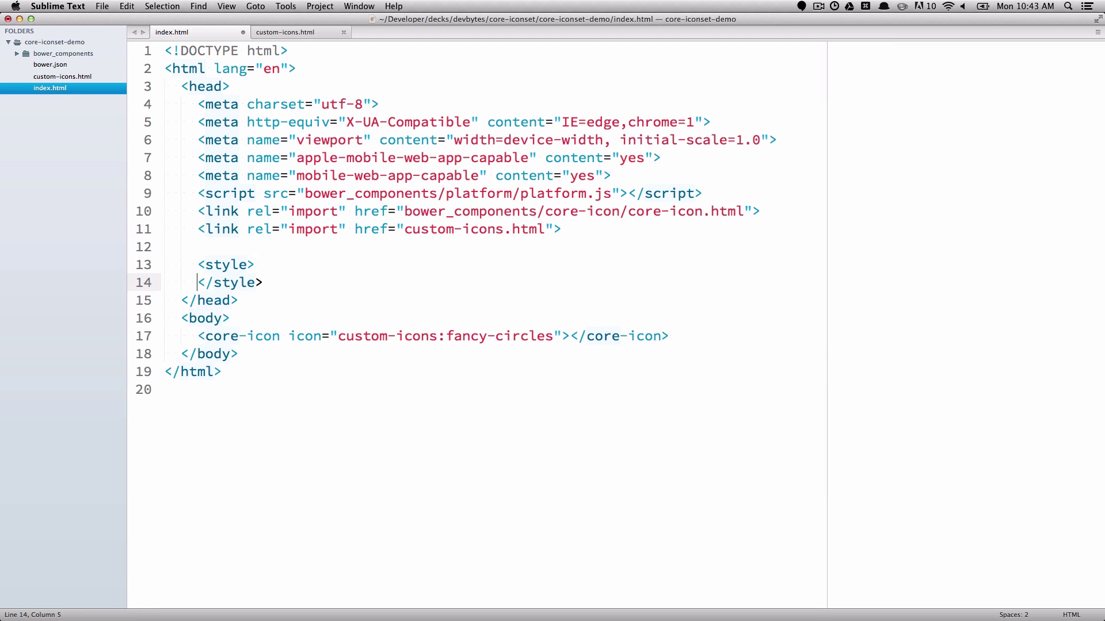
pyautogui.press('Up')
pyautogui.press('Return')
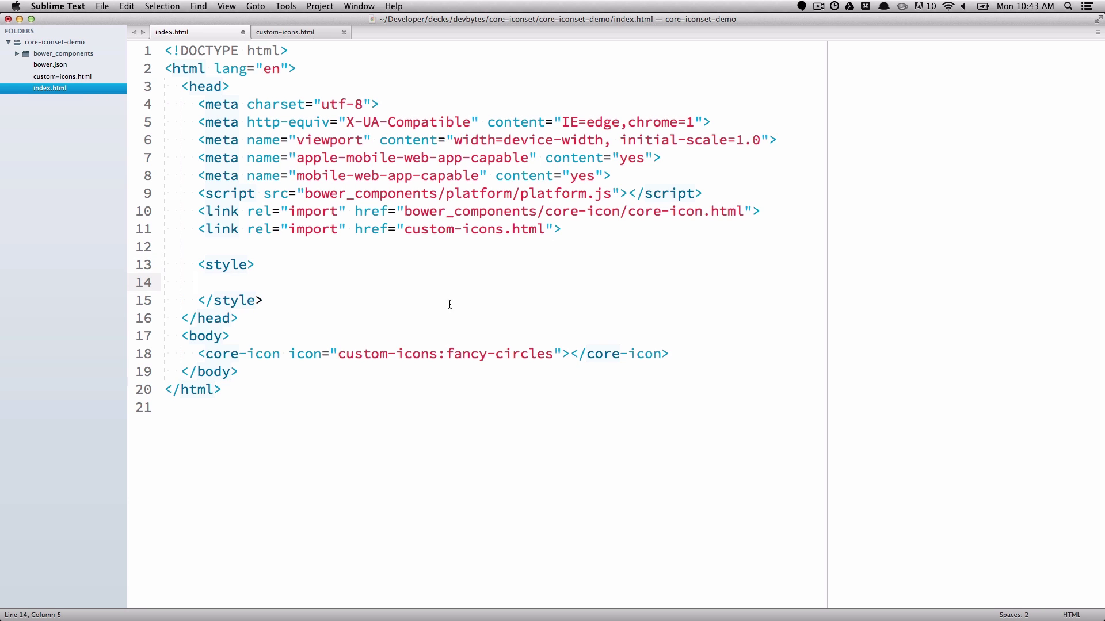
pyautogui.scroll(-4, 449, 304)
pyautogui.scroll(-1, 449, 307)
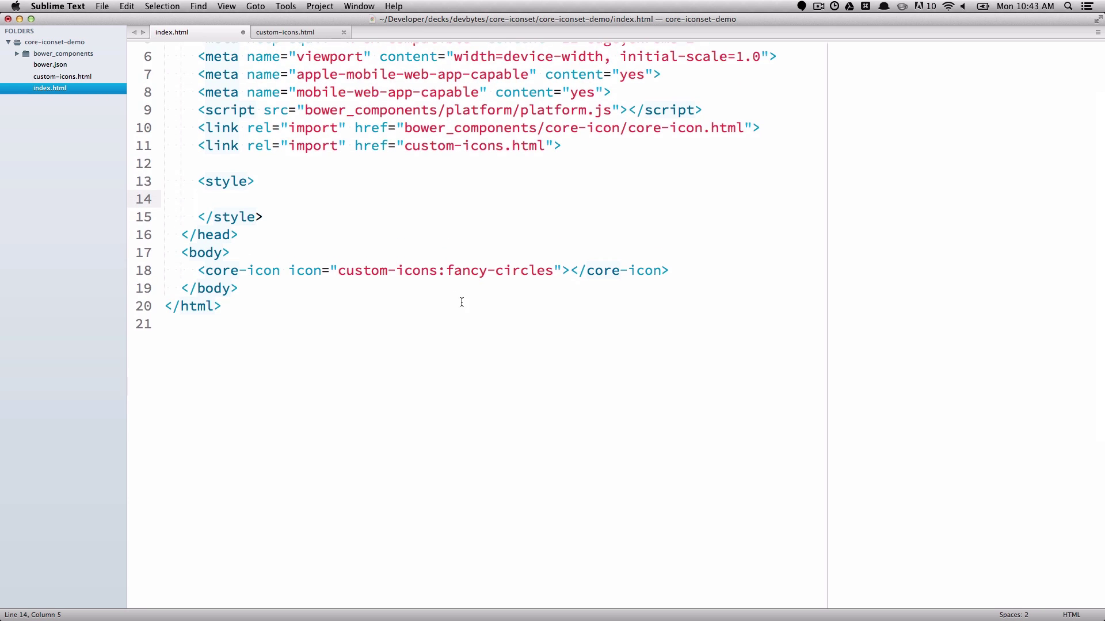
pyautogui.write('core-icon circle {       fill: #0b50bf;     }     core-icon circle:first-child {       fill: #66bbff;     }     core-icon circle:last-child {       fill: #0083ff;     }')
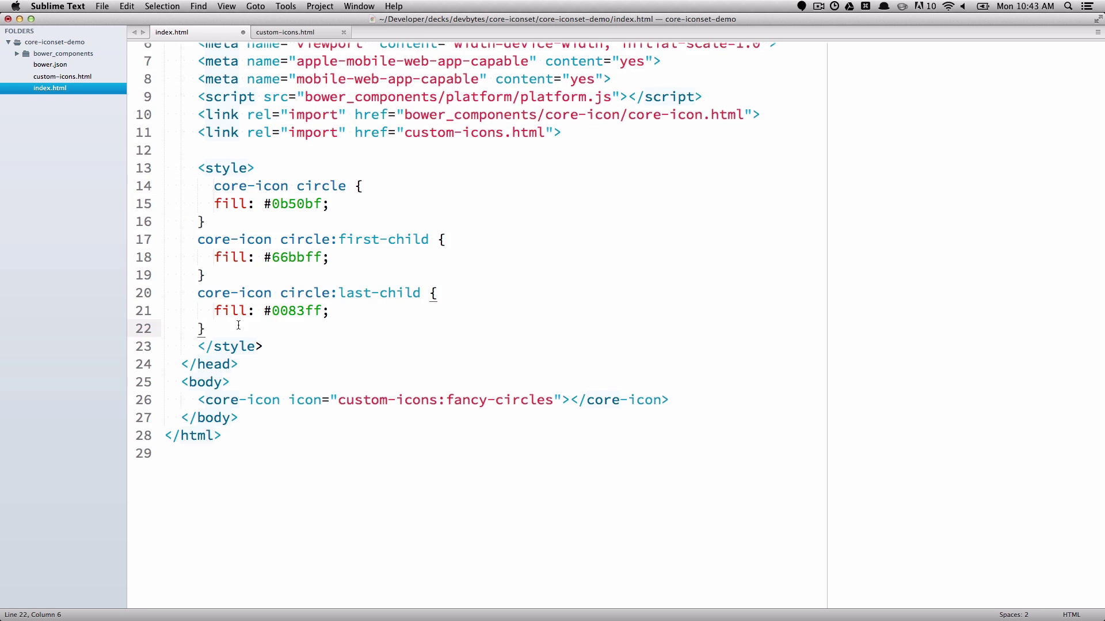
pyautogui.hotkey('shift', 'Left')
pyautogui.hotkey('shift', 'Up')
pyautogui.hotkey('shift', 'Up')
pyautogui.hotkey('shift', 'Up')
pyautogui.hotkey('shift', 'Up')
pyautogui.hotkey('shift', 'Up')
pyautogui.hotkey('shift', 'Up')
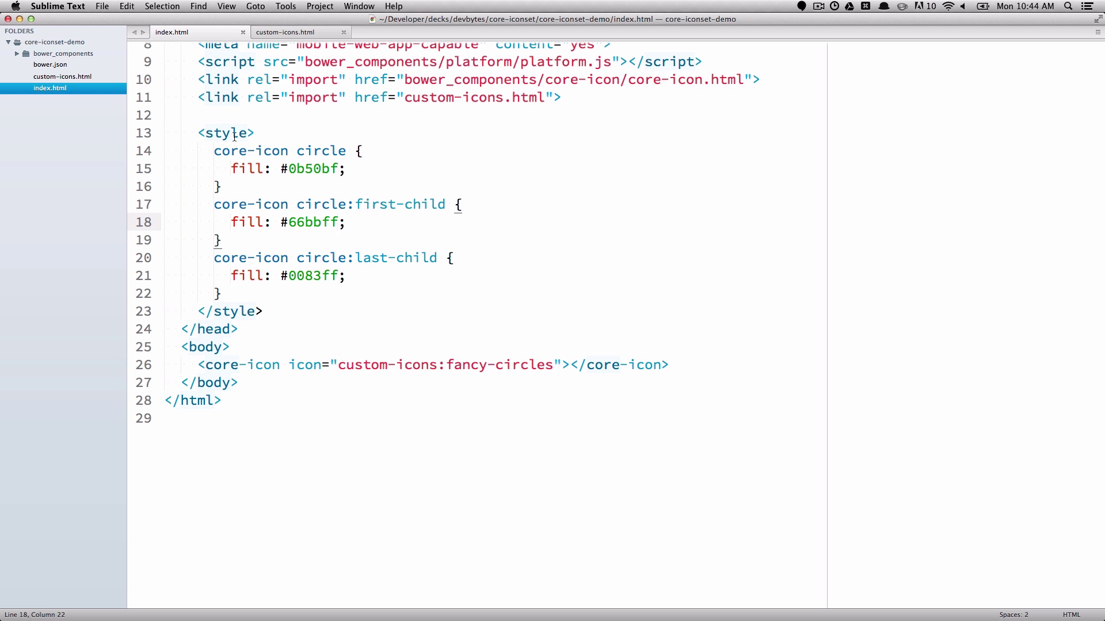
# Step: Replace the three circle fills with red, green and blue, and save
pyautogui.click(295, 168)
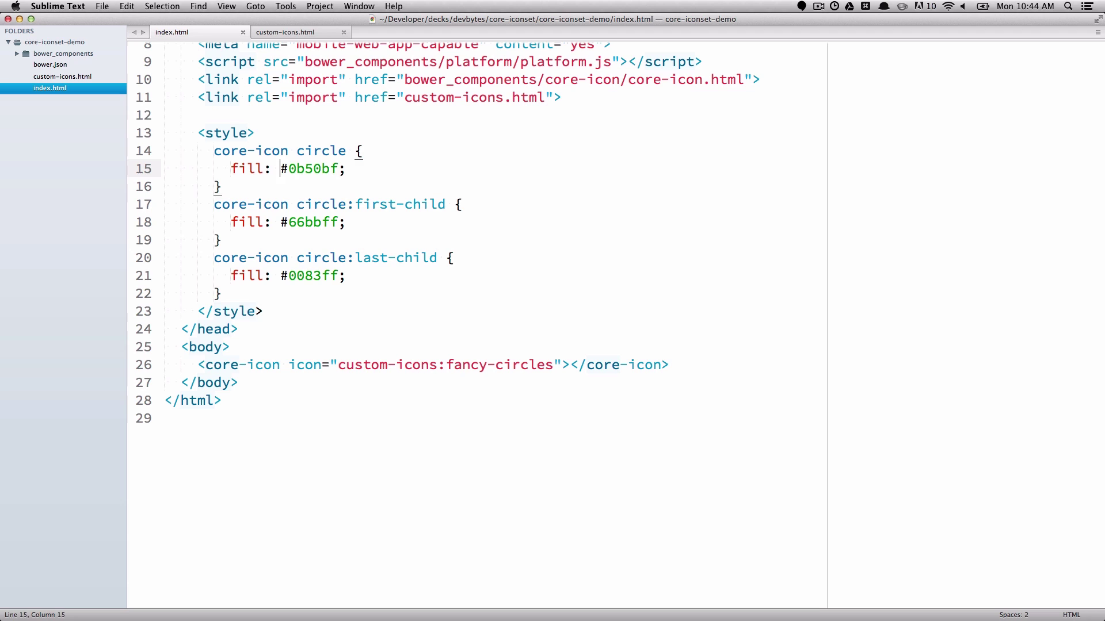
pyautogui.moveTo(281, 168); pyautogui.dragTo(341, 169)
pyautogui.write('red')
pyautogui.press('Down')
pyautogui.press('Down')
pyautogui.press('Down')
pyautogui.moveTo(281, 222); pyautogui.dragTo(338, 222)
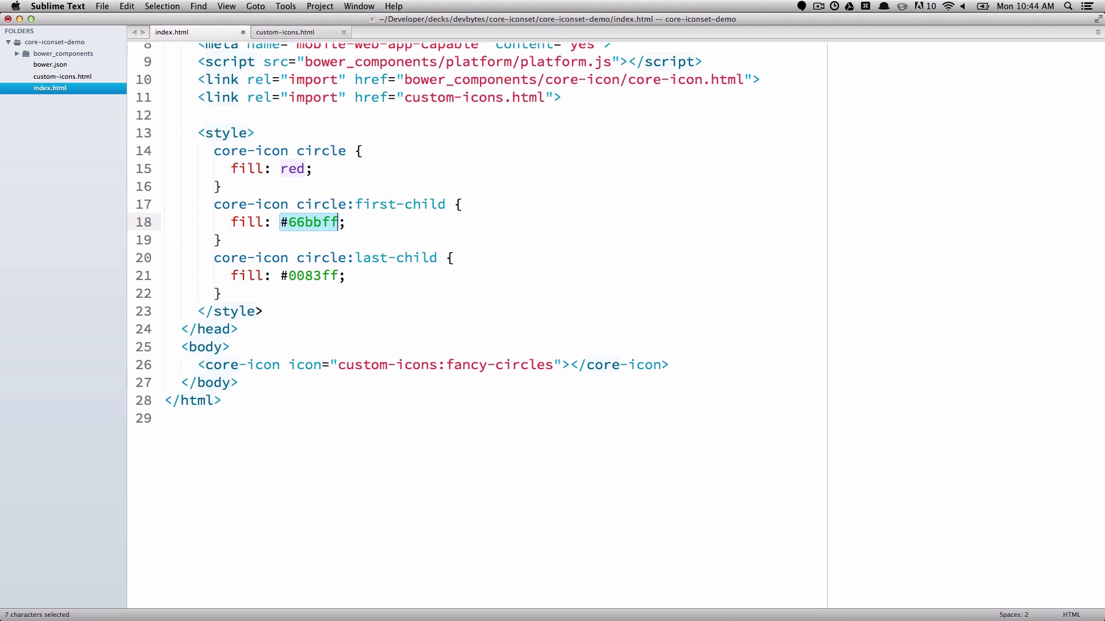
pyautogui.write('green')
pyautogui.press('Down')
pyautogui.press('Down')
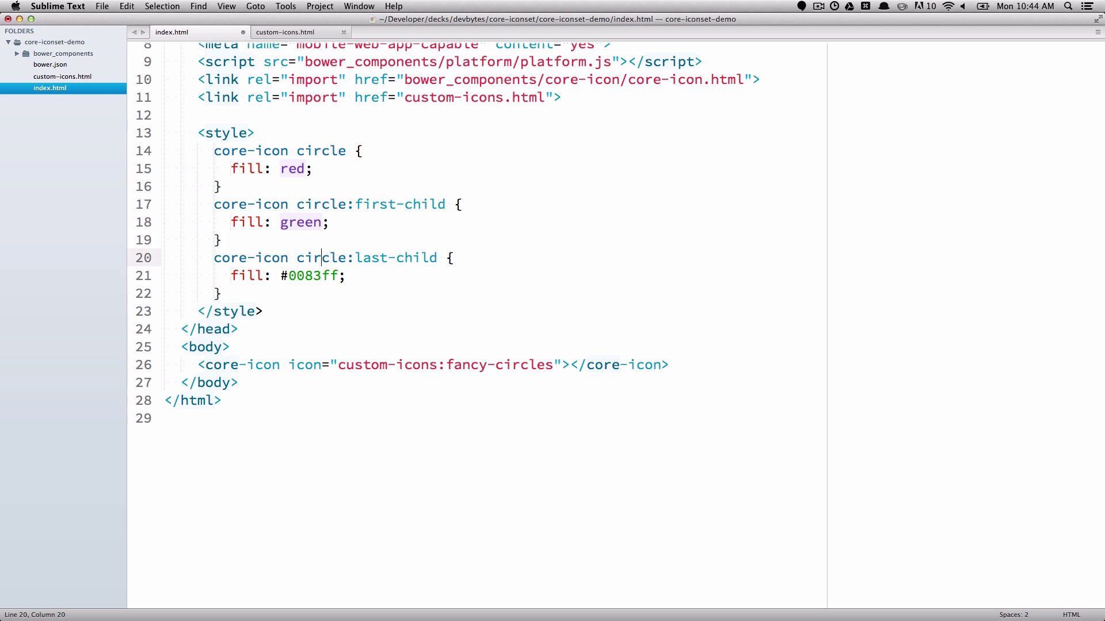
pyautogui.press('Down')
pyautogui.moveTo(281, 276); pyautogui.dragTo(338, 275)
pyautogui.write('blue')
pyautogui.press('super+s')
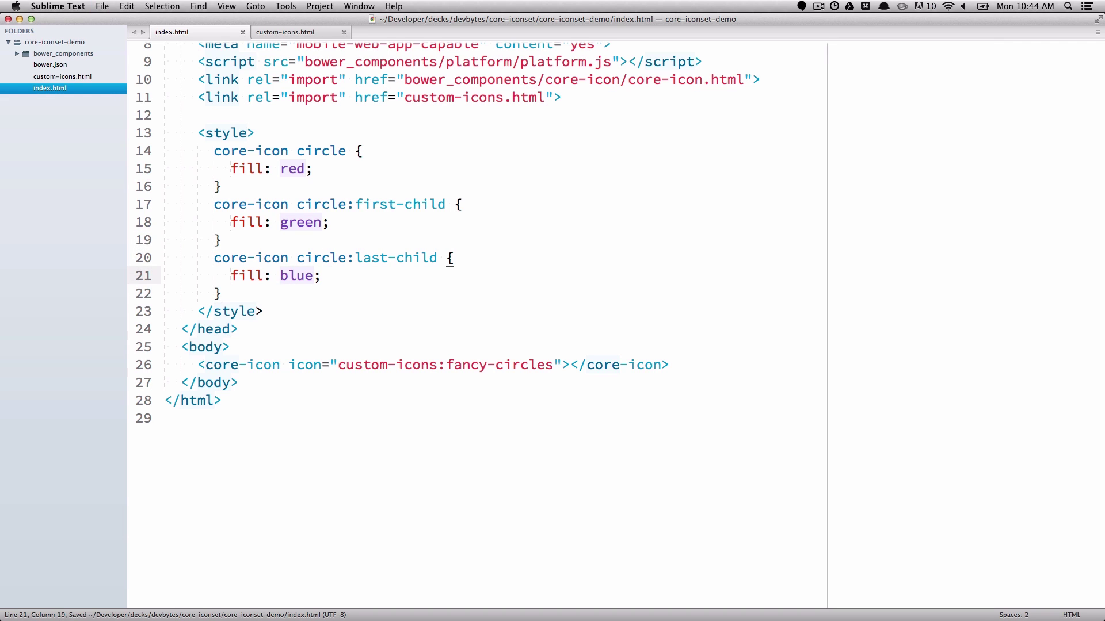
# Step: Reload Chrome to preview the red, green and blue circles, then return to the editor
pyautogui.press('super+Tab')
pyautogui.press('super+r')
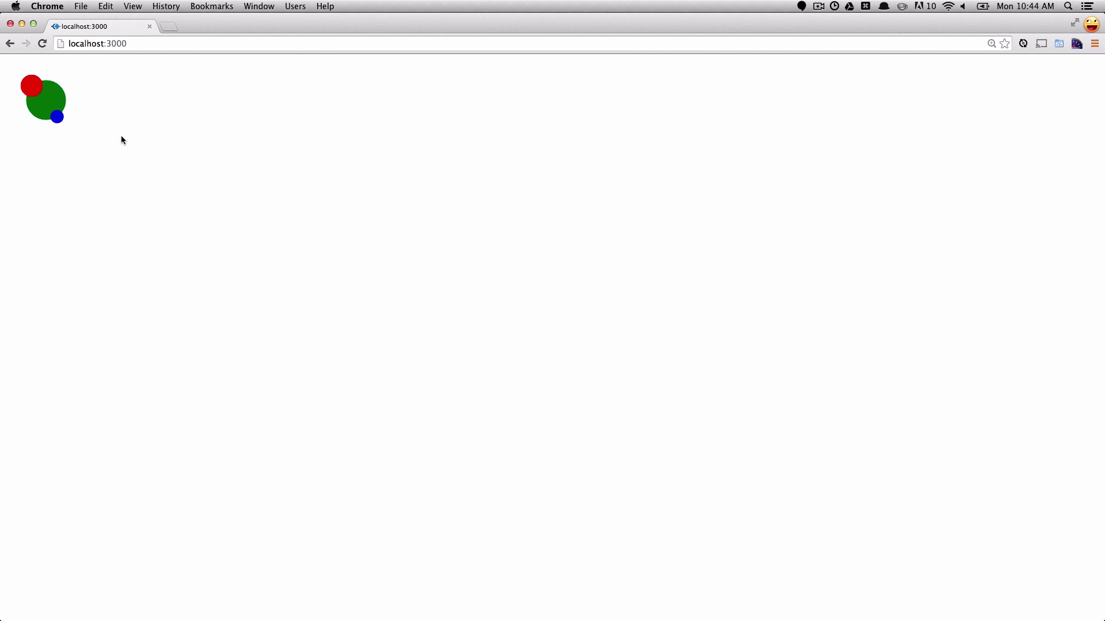
pyautogui.press('super+Tab')
# Step: Undo the green and red fills back to #66bbff and #0b50bf, and save
pyautogui.press('super+z')
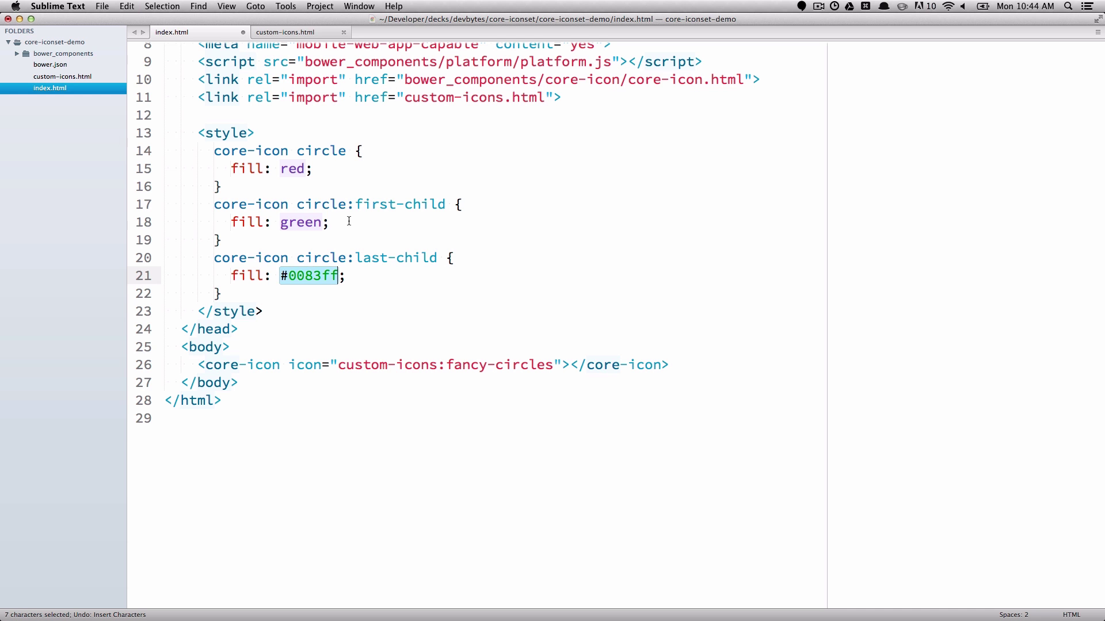
pyautogui.press('super+z')
pyautogui.press('super+z')
pyautogui.click(385, 184)
pyautogui.press('super+s')
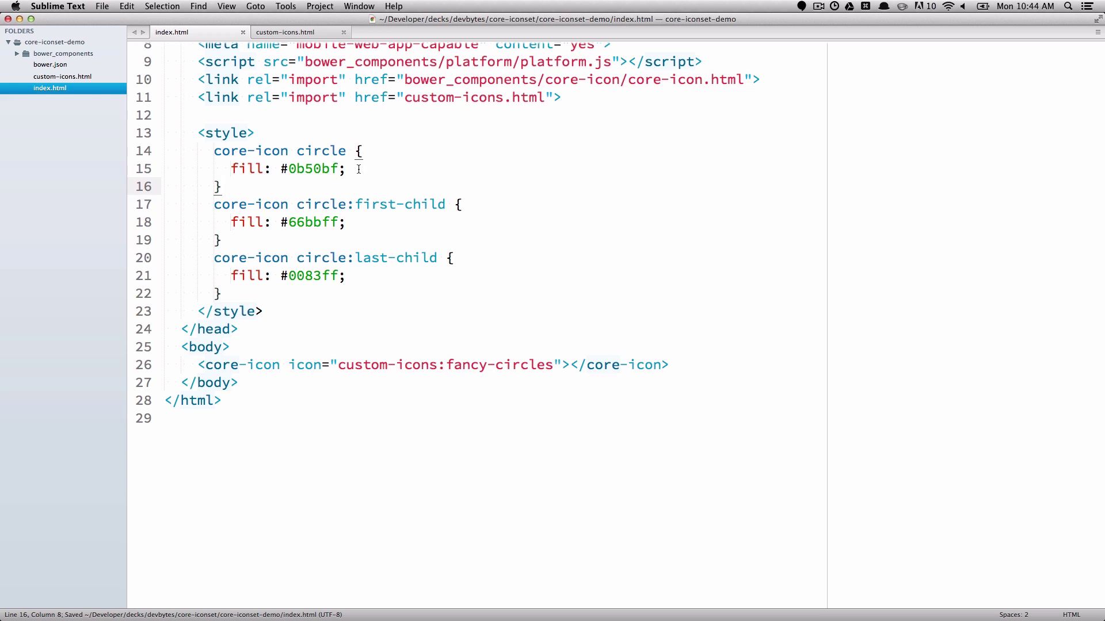
# Step: Reload Chrome to show the blue circles, then return to Sublime Text
pyautogui.press('super+Tab')
pyautogui.press('super+r')
pyautogui.press('super+Tab')
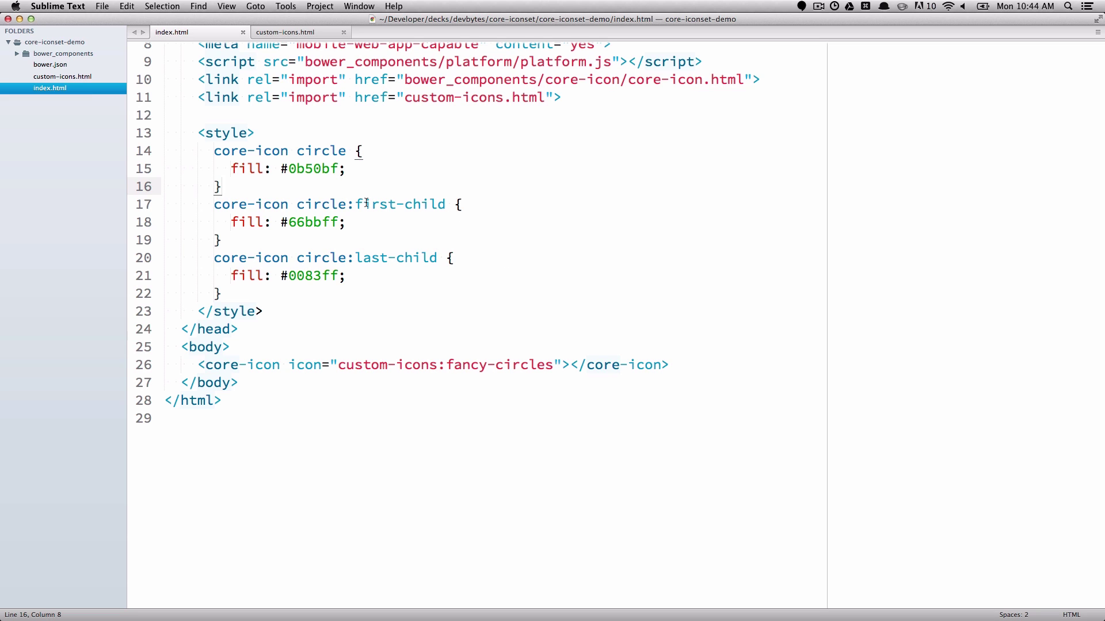
pyautogui.scroll(3, 366, 203)
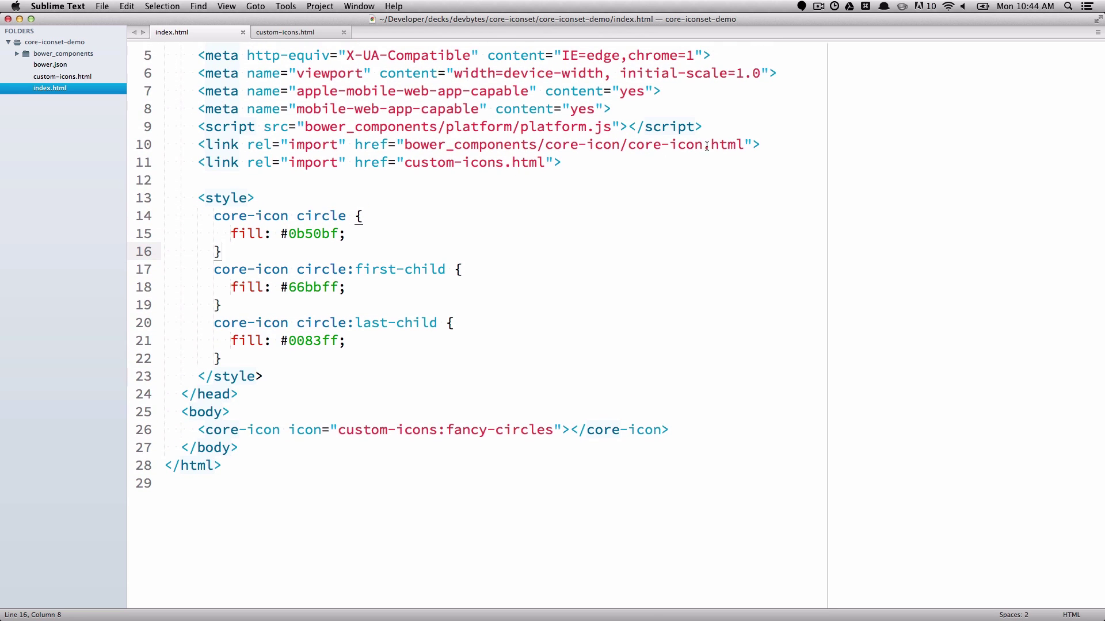
# Step: Add an import link for bower_components/core-icons/av-icons.html below the core-icon import, and save
pyautogui.click(765, 145)
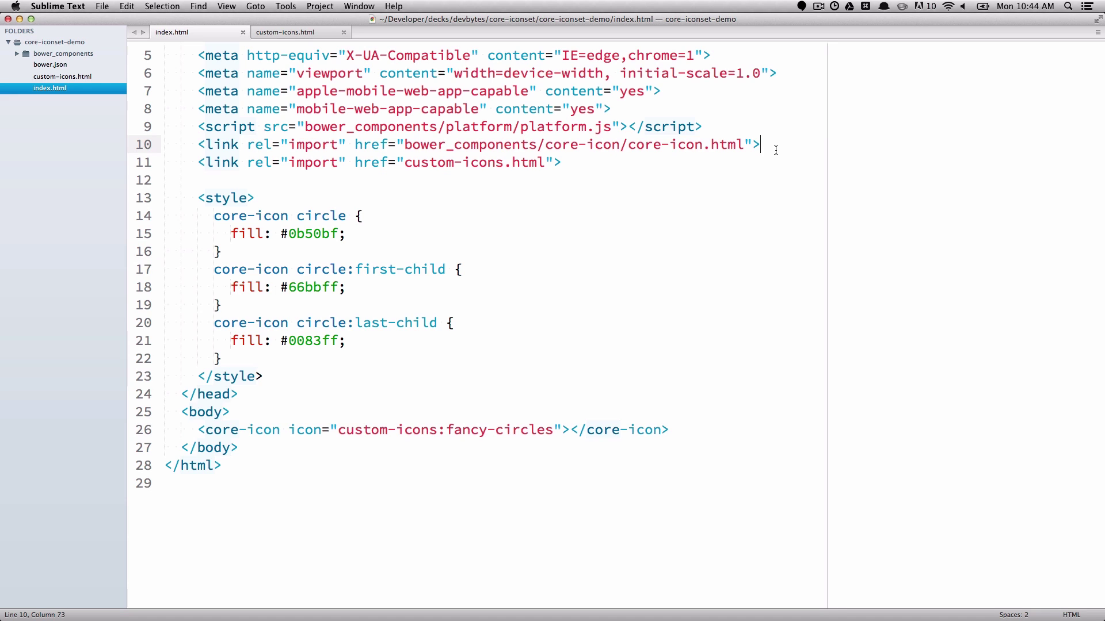
pyautogui.press('Return')
pyautogui.write('hi')
pyautogui.press('Tab')
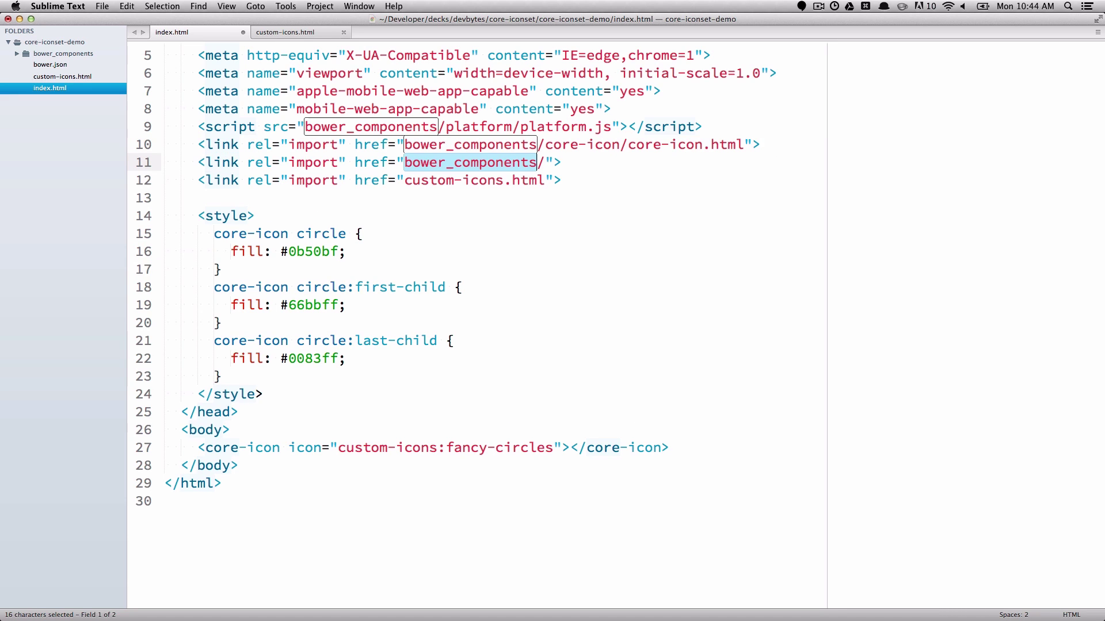
pyautogui.press('Tab')
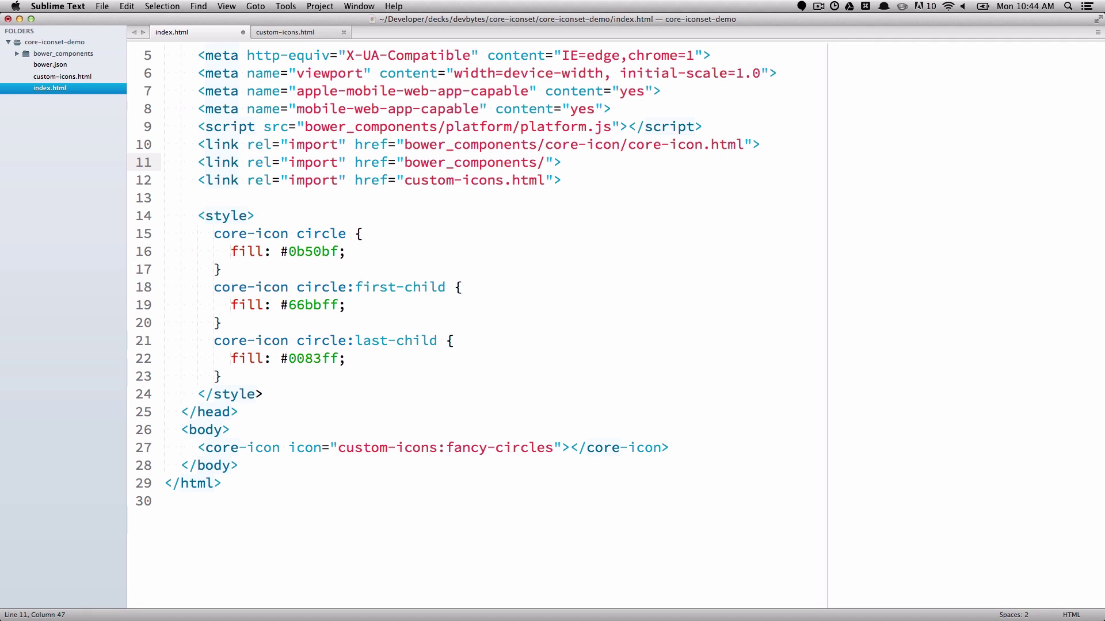
pyautogui.write('core-i')
pyautogui.write('cons/av-ic')
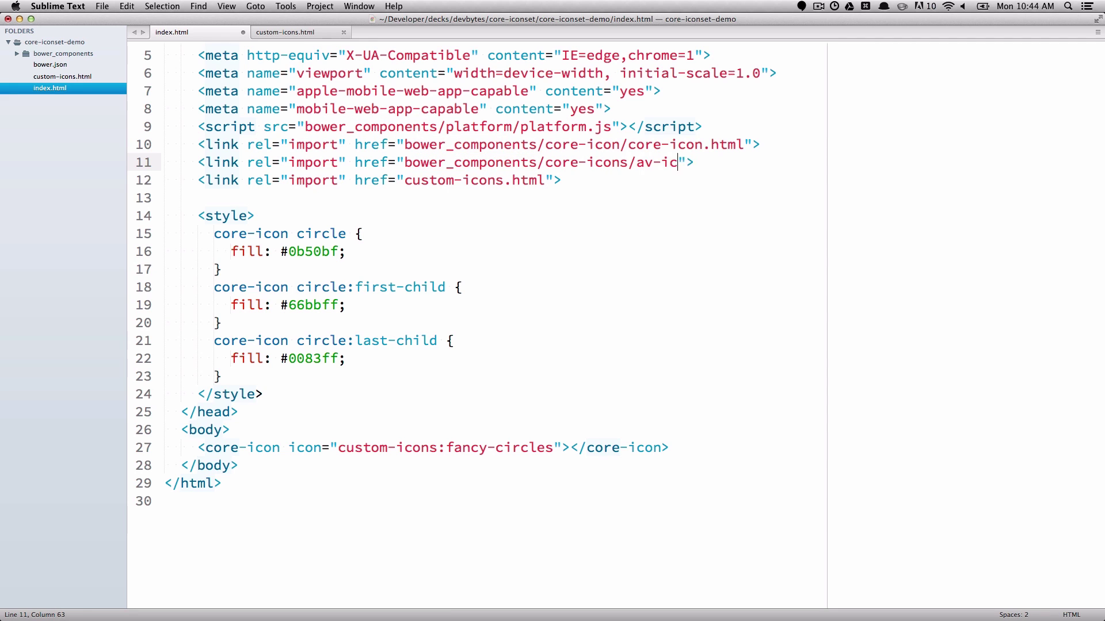
pyautogui.write('ons.html')
pyautogui.press('super+s')
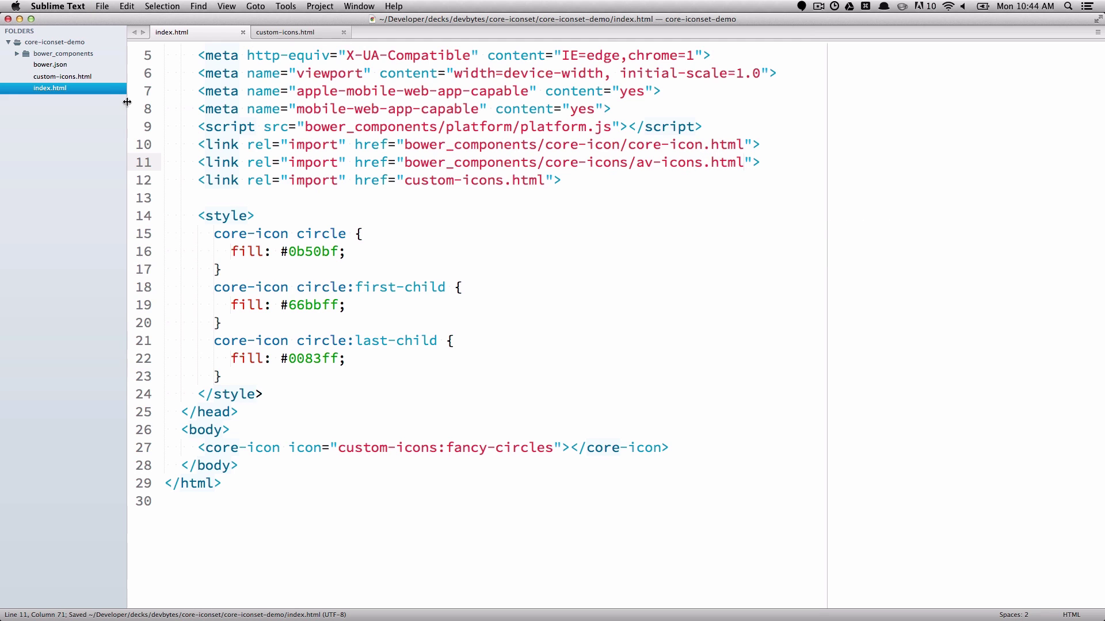
# Step: Expand bower_components and core-icons in the sidebar to browse the icon files
pyautogui.click(17, 54)
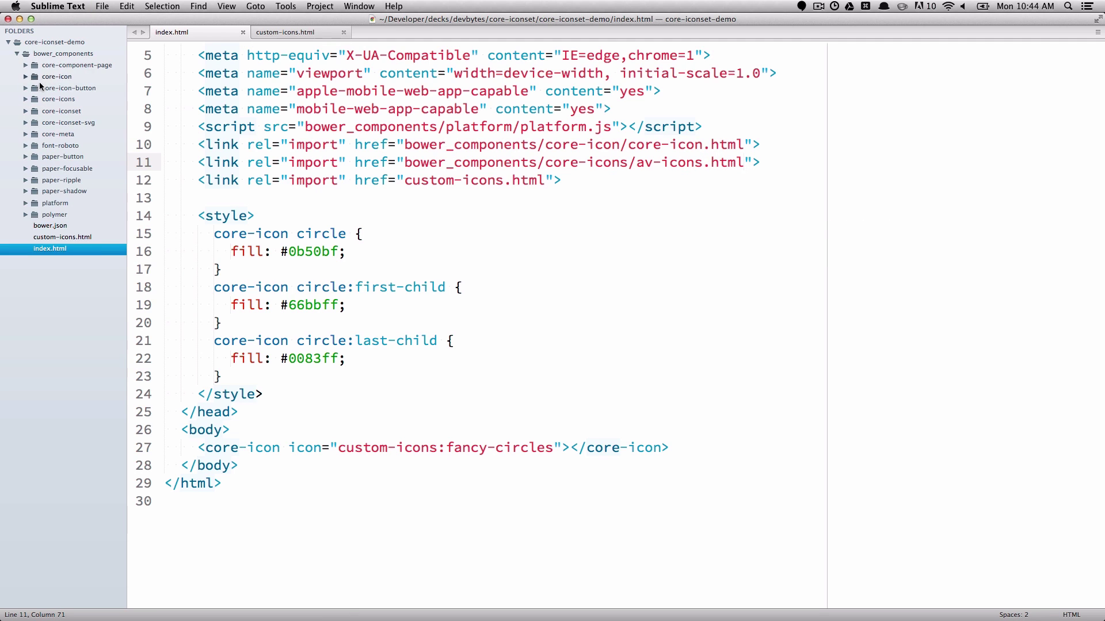
pyautogui.click(25, 99)
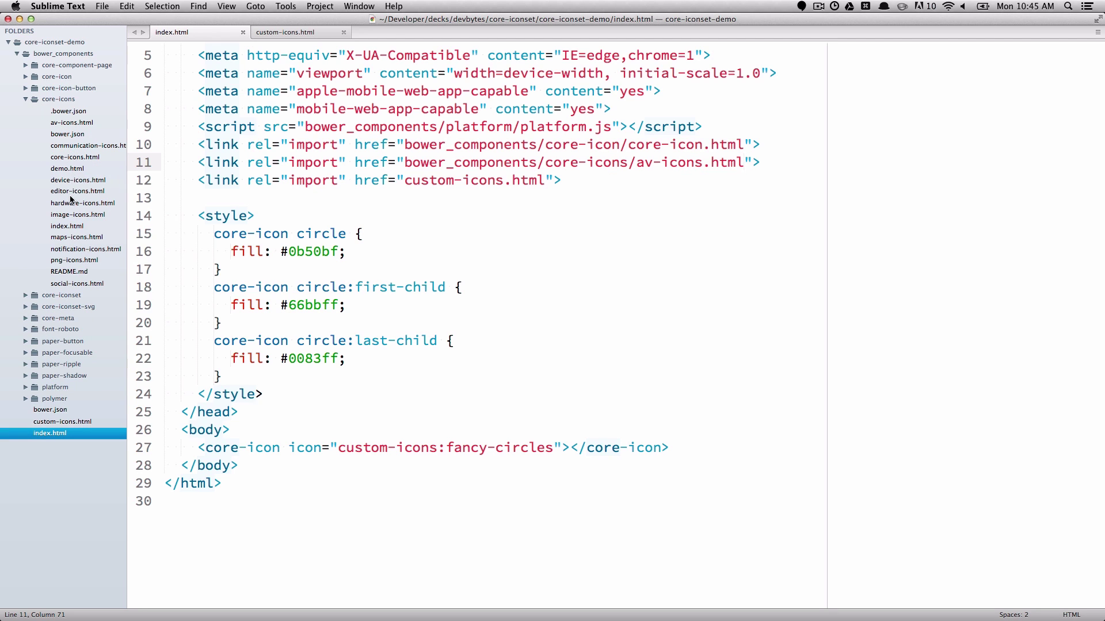
pyautogui.click(26, 100)
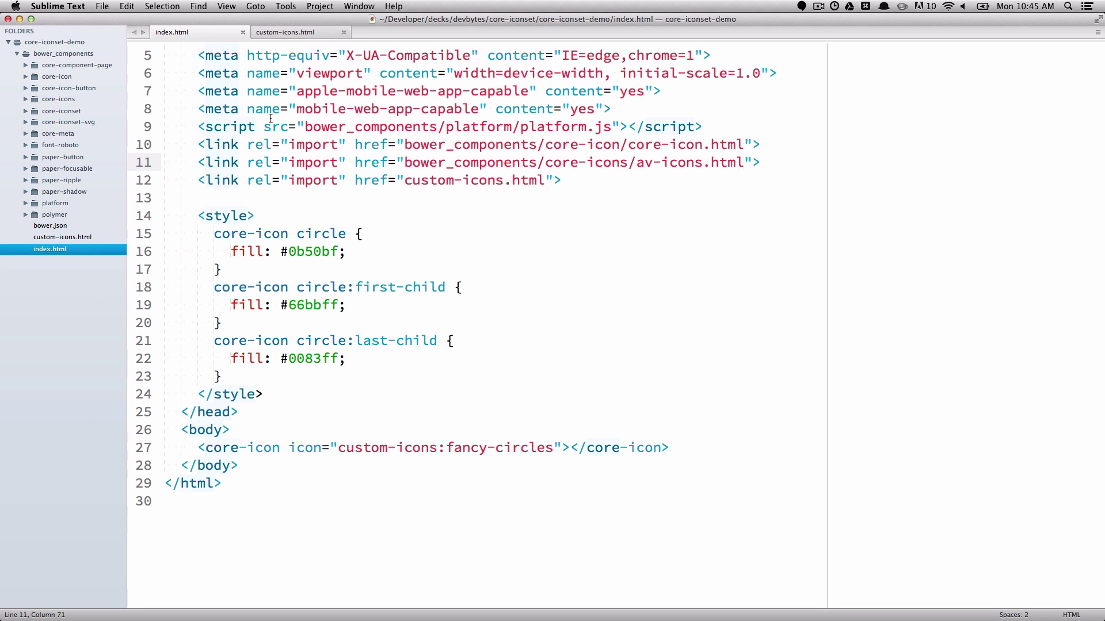
pyautogui.click(561, 180)
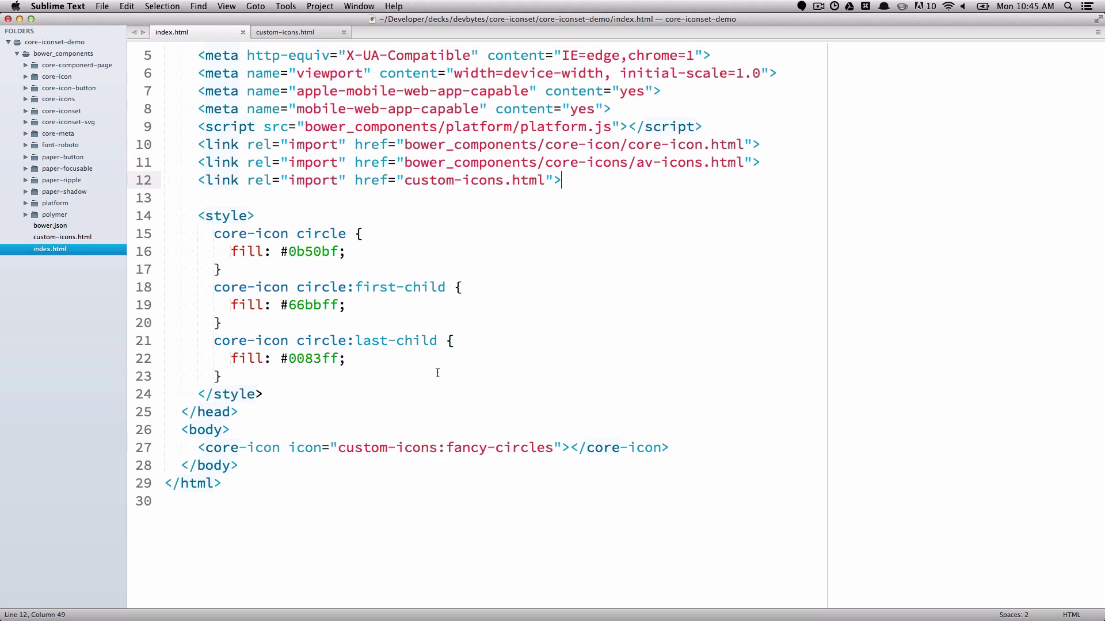
pyautogui.scroll(-5, 437, 374)
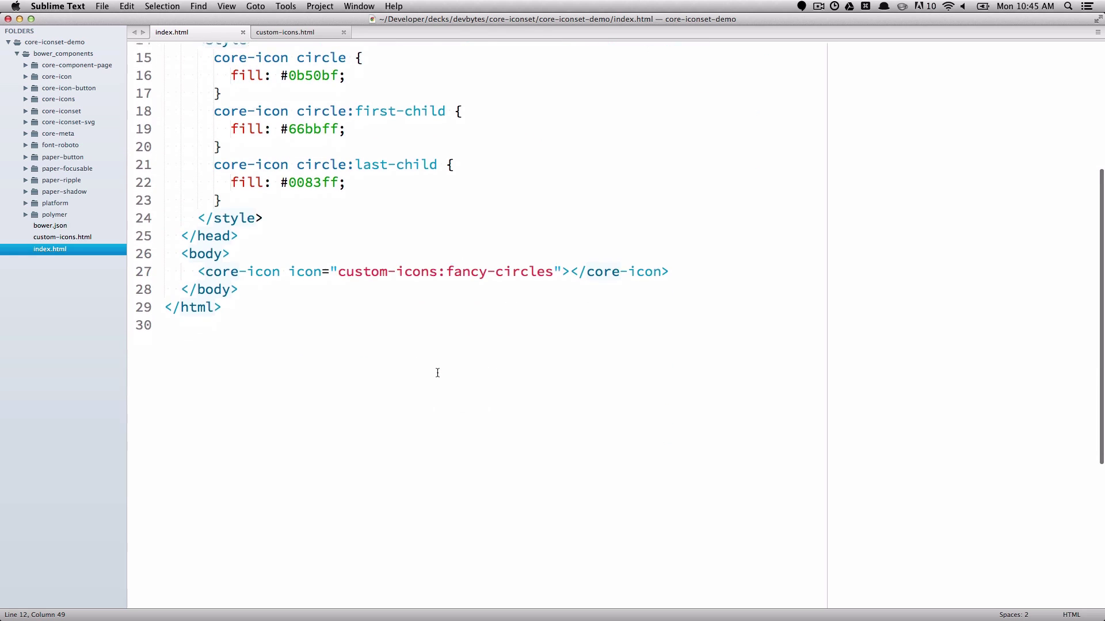
# Step: Add <core-icon icon="av:play-arrow"></core-icon> below fancy-circles, save, and preview in Chrome
pyautogui.click(679, 271)
pyautogui.press('Return')
pyautogui.write('<core')
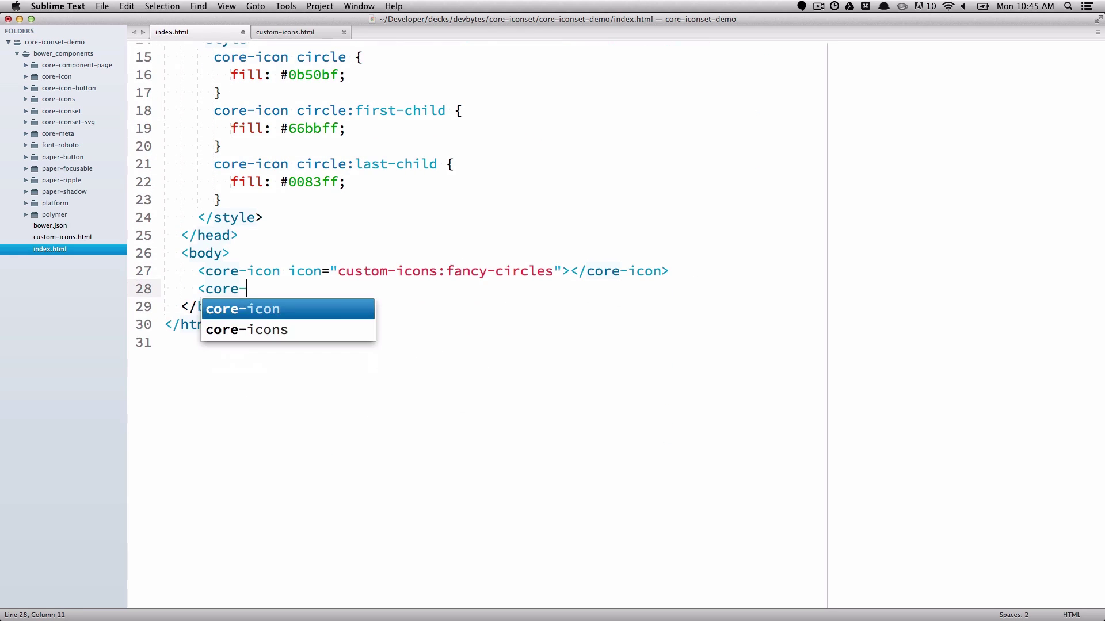
pyautogui.write('-icon></')
pyautogui.press('Left')
pyautogui.press('Left')
pyautogui.press('Left')
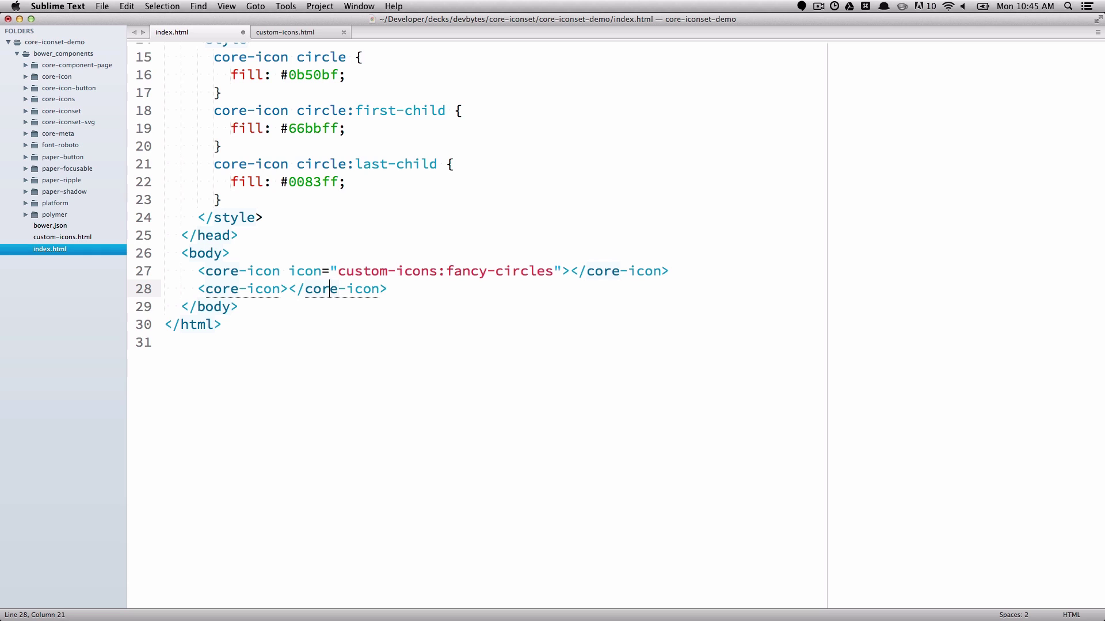
pyautogui.write('icon="')
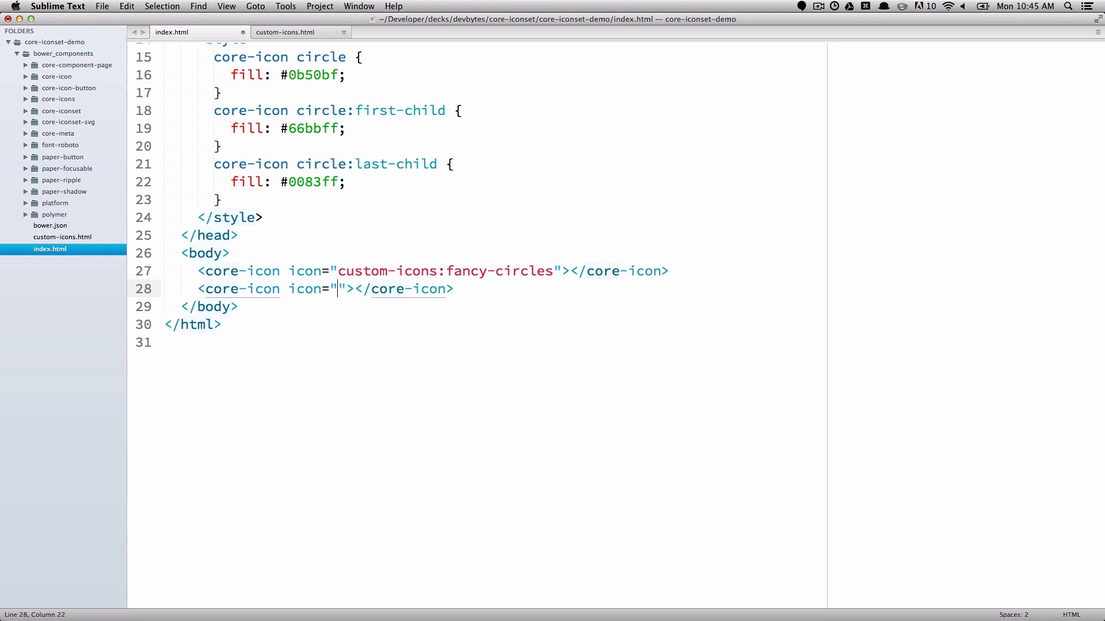
pyautogui.write('av:play-arrow')
pyautogui.press('super+s')
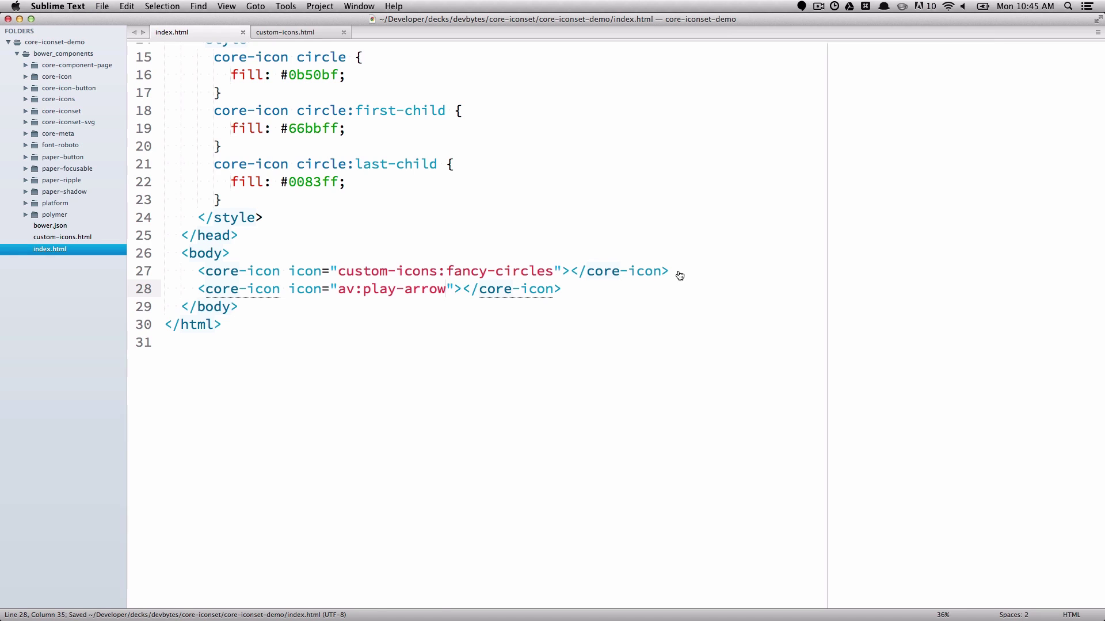
pyautogui.press('super+Tab')
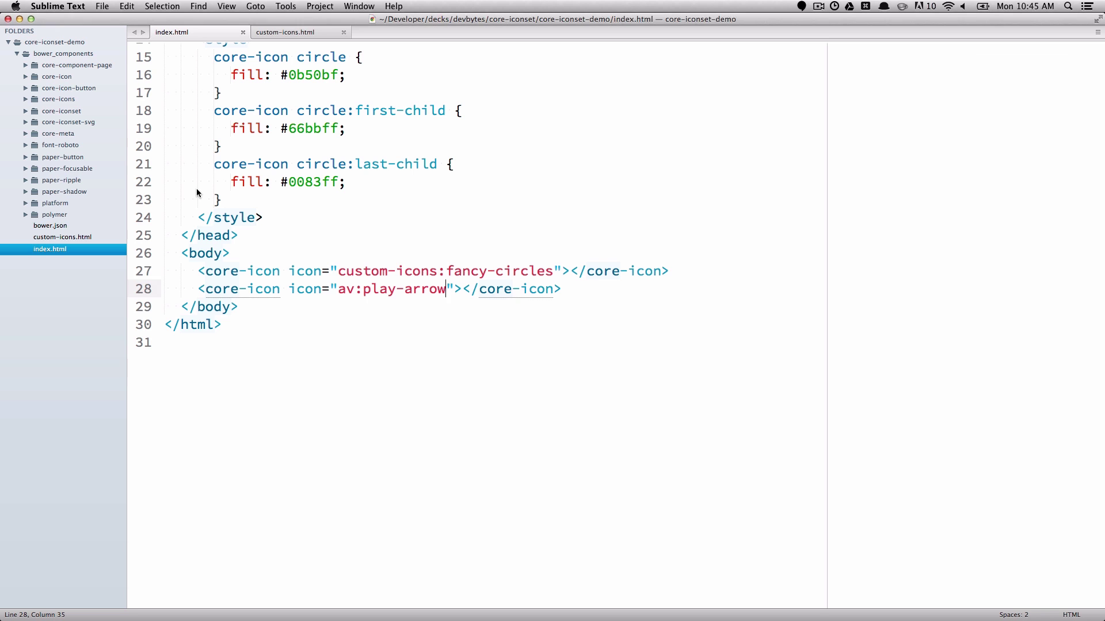
pyautogui.click(225, 200)
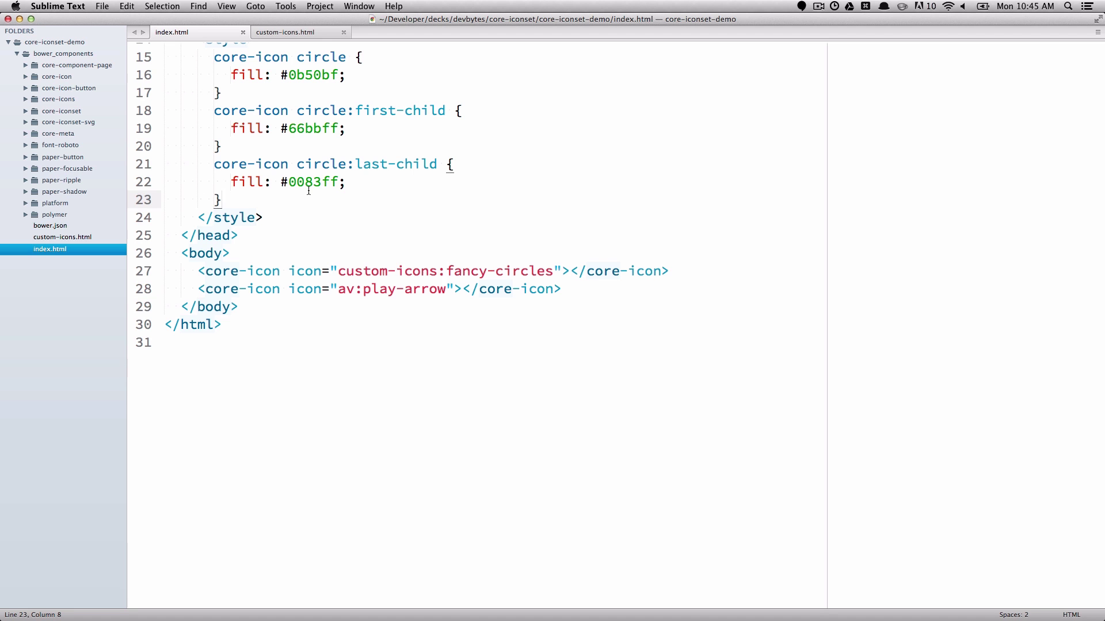
# Step: Give the play-arrow icon class icon-play and add a .icon-play { color: lightgreen; } rule, saving
pyautogui.click(287, 288)
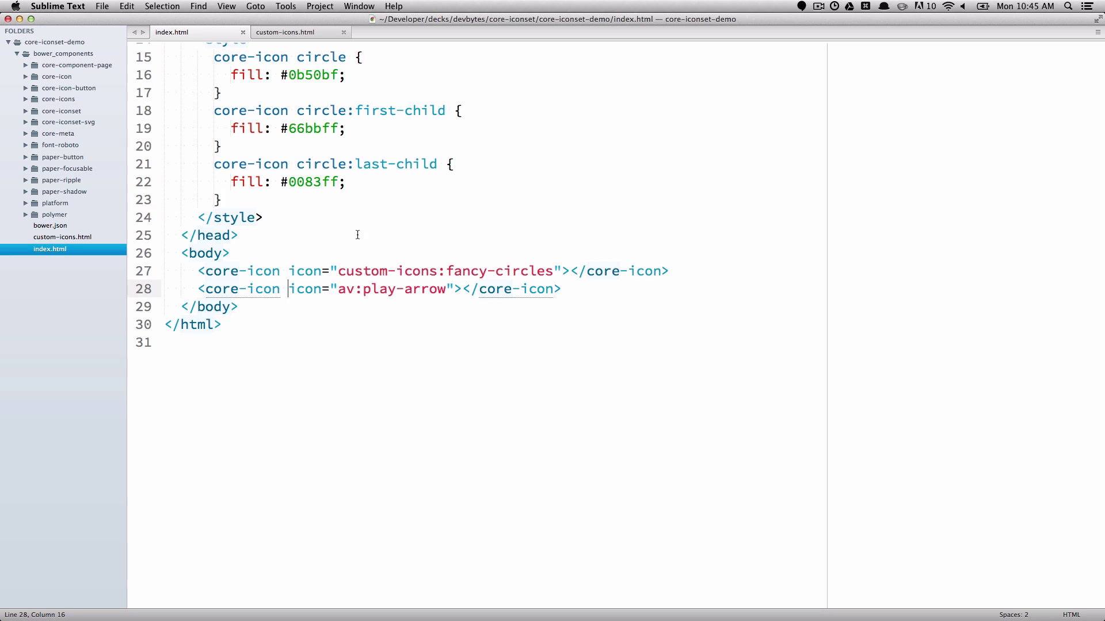
pyautogui.write('class=" ')
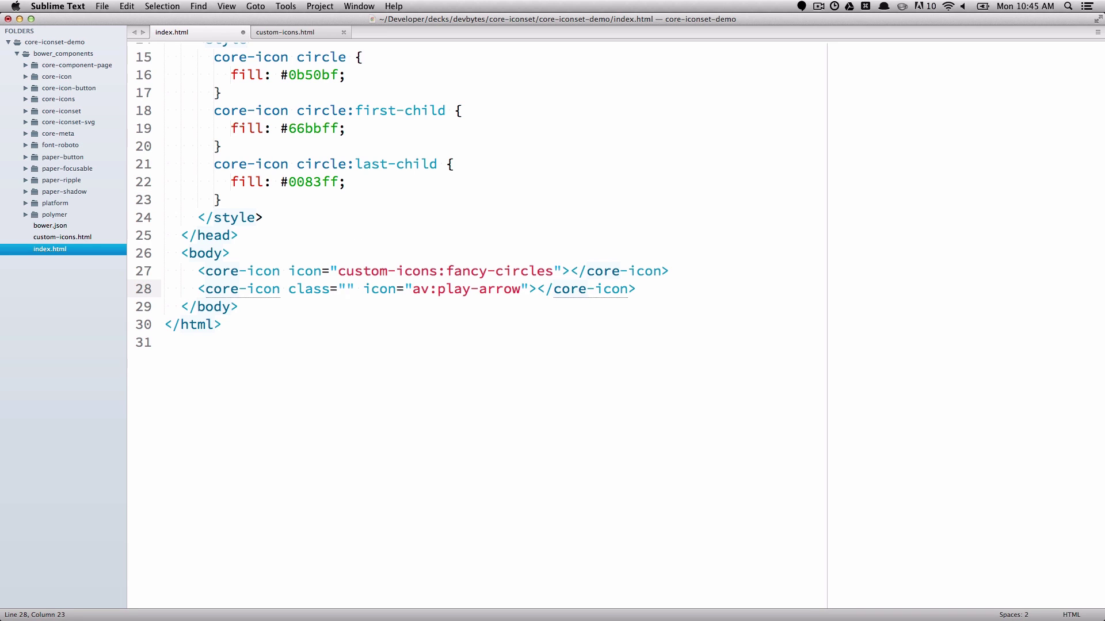
pyautogui.write('icon-play')
pyautogui.press('super+s')
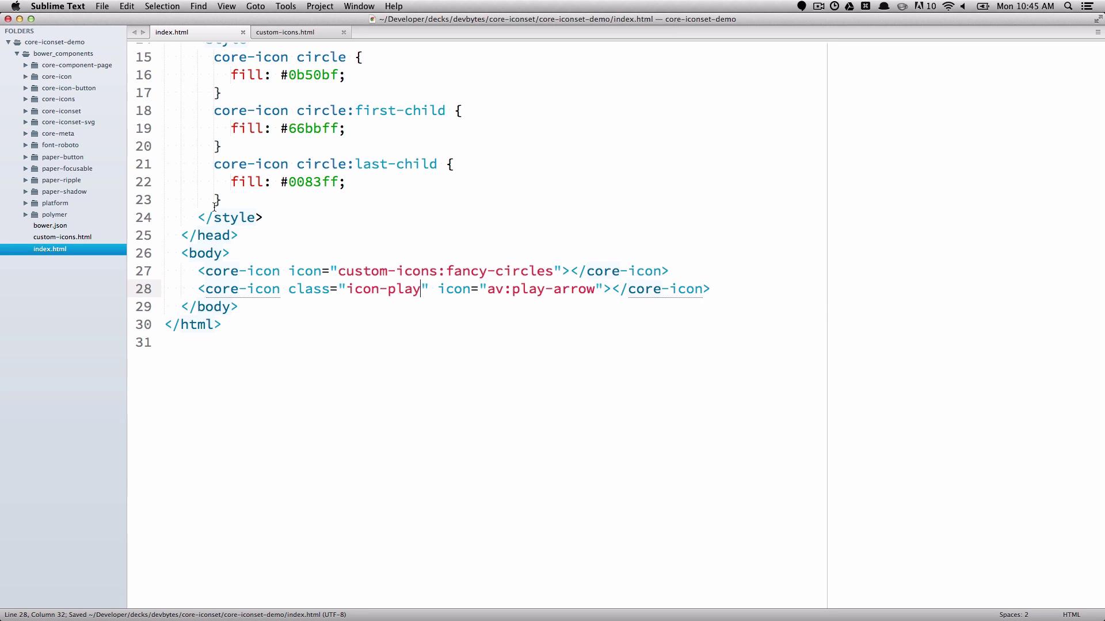
pyautogui.click(222, 199)
pyautogui.press('Return')
pyautogui.write('.icon-p')
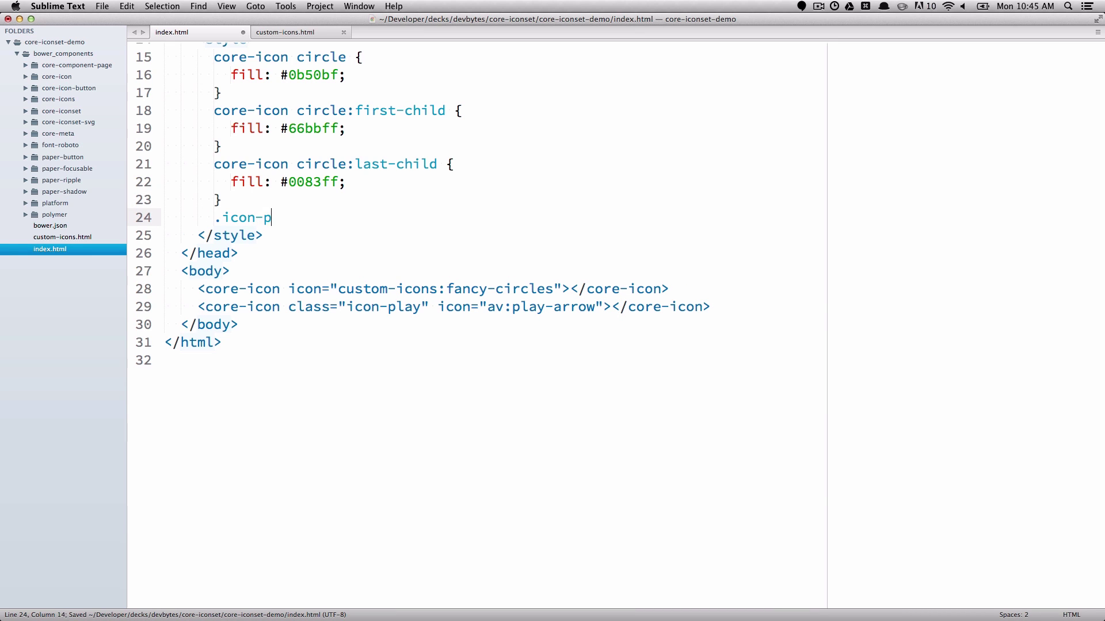
pyautogui.write('lay {')
pyautogui.press('Return')
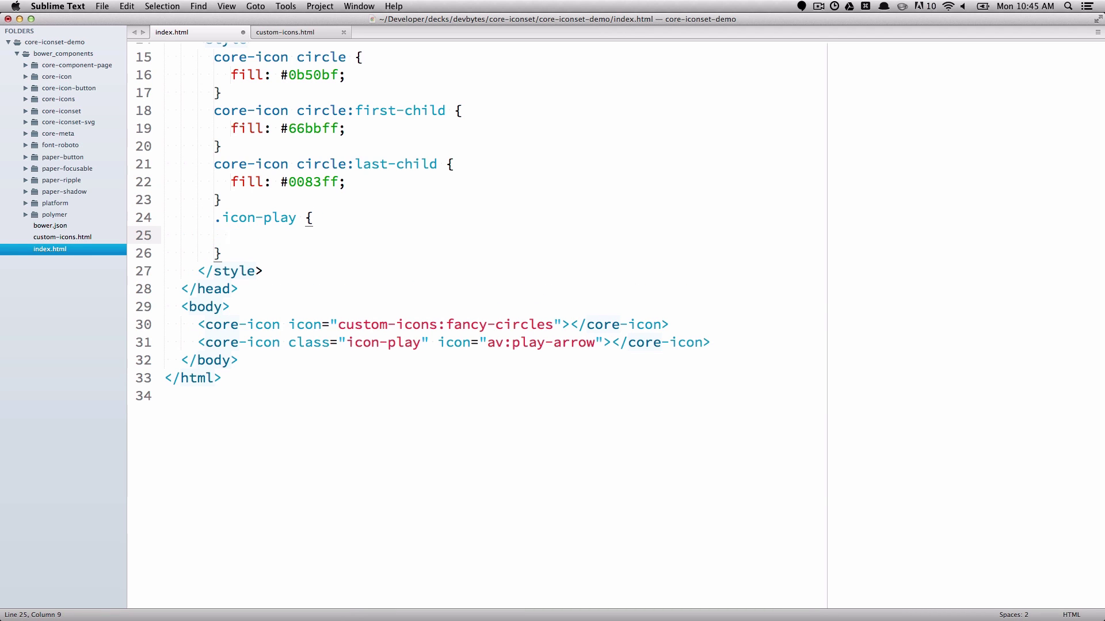
pyautogui.write('color')
pyautogui.press('Return')
pyautogui.write('lightgreen;')
pyautogui.press('super+s')
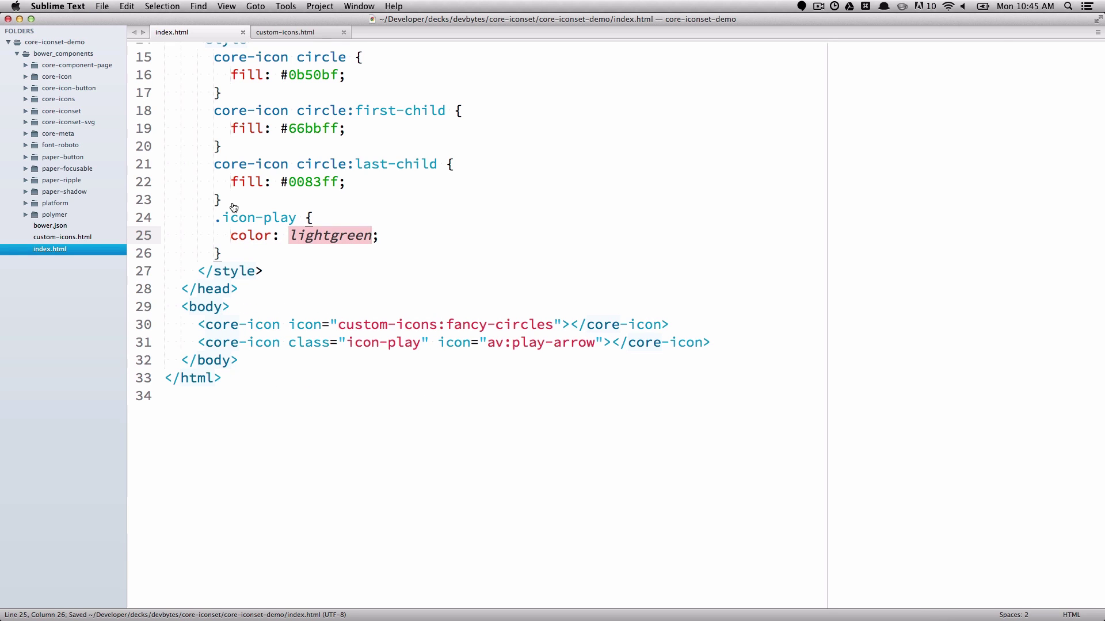
# Step: Reload Chrome to see the green play arrow, then return to the editor
pyautogui.press('super+Tab')
pyautogui.press('super+r')
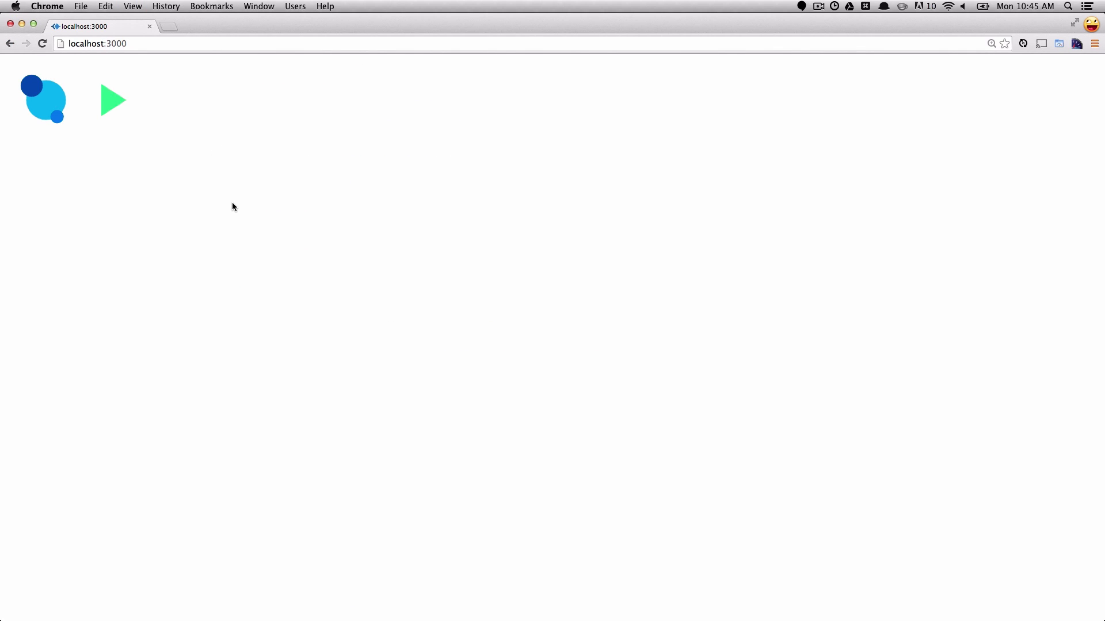
pyautogui.press('super+Tab')
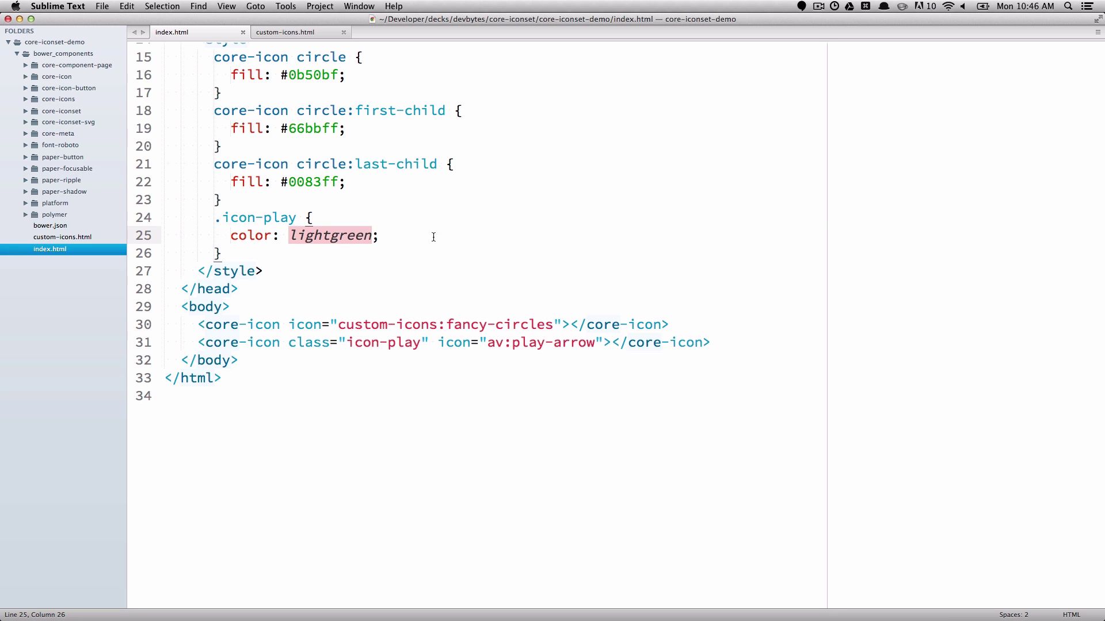
pyautogui.scroll(5, 528, 229)
pyautogui.scroll(1, 541, 212)
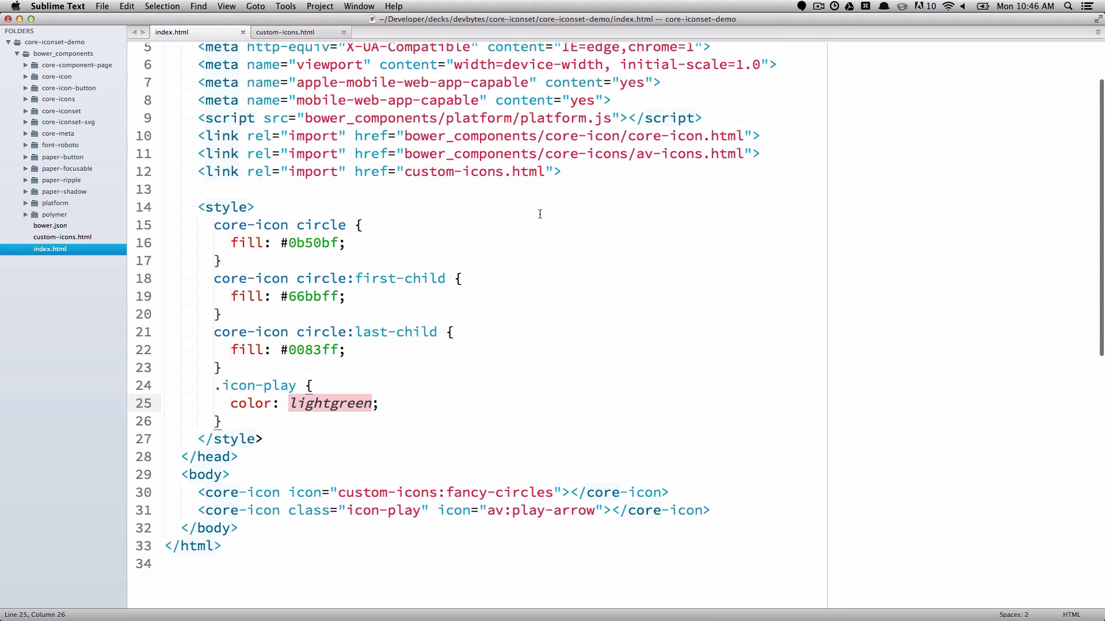
pyautogui.scroll(1, 597, 176)
# Step: Add a link import of bower_components/core-icon-button/core-icon-button.html below av-icons, then save
pyautogui.click(757, 178)
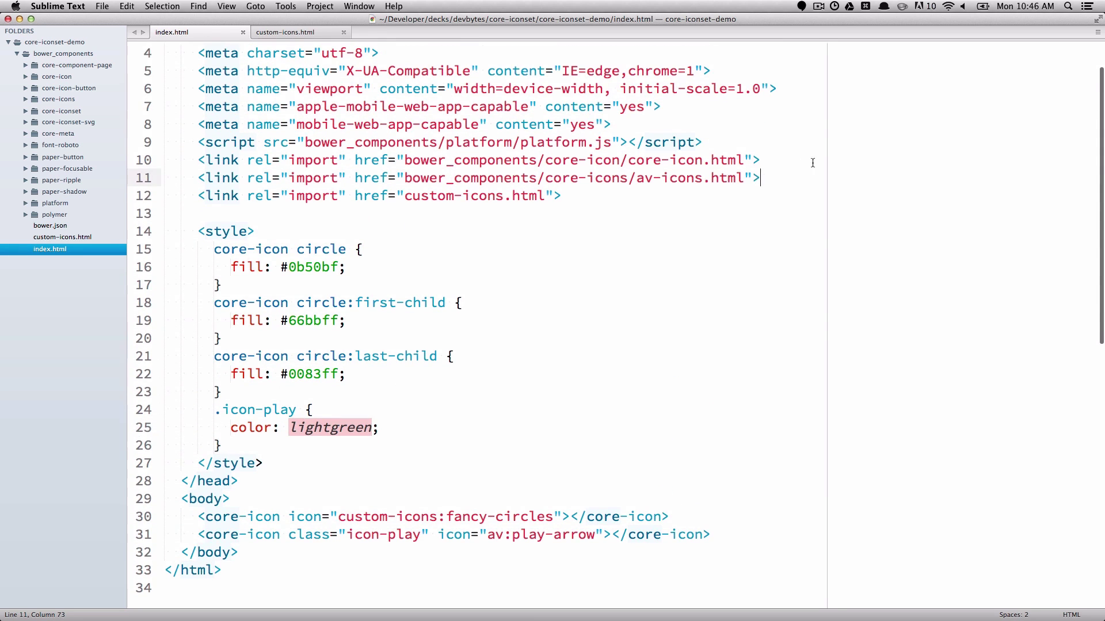
pyautogui.press('Return')
pyautogui.write('hi')
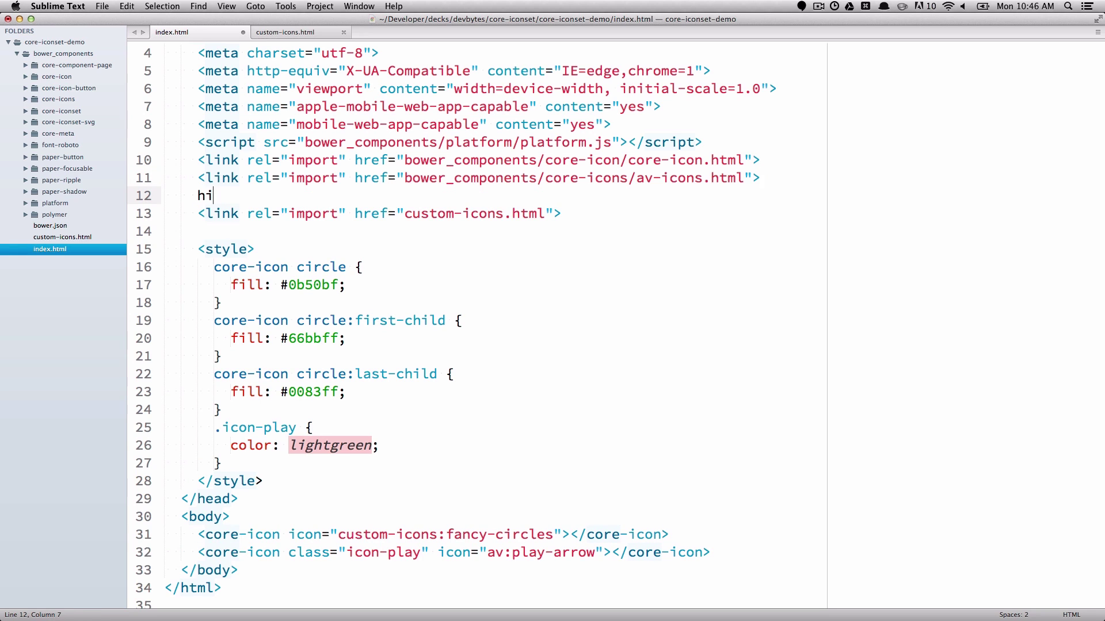
pyautogui.press('Tab')
pyautogui.click(354, 195)
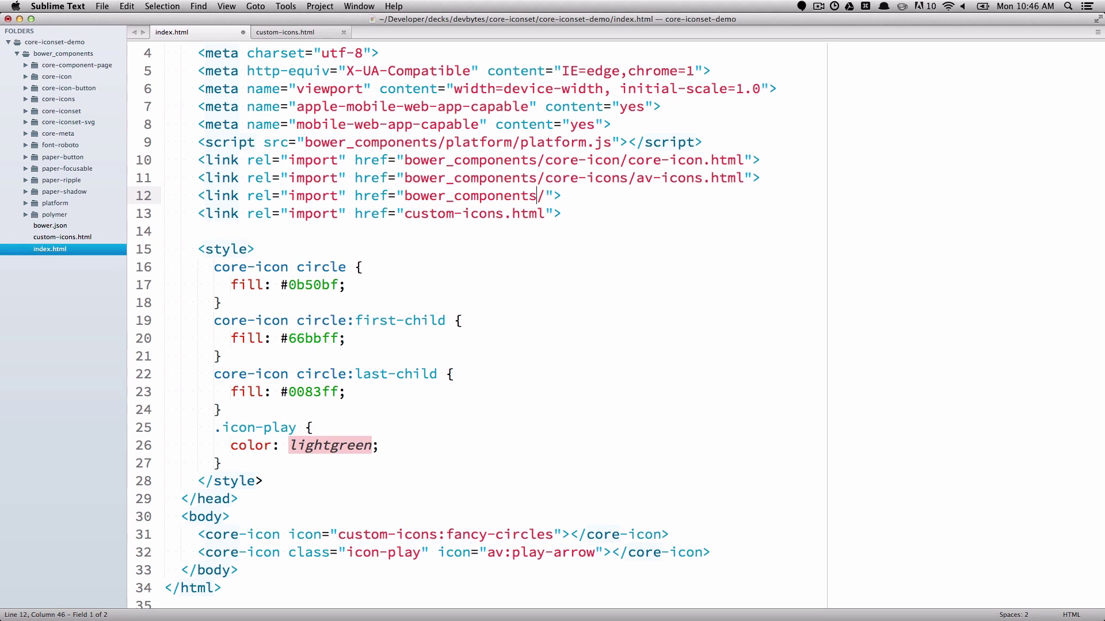
pyautogui.press('Return')
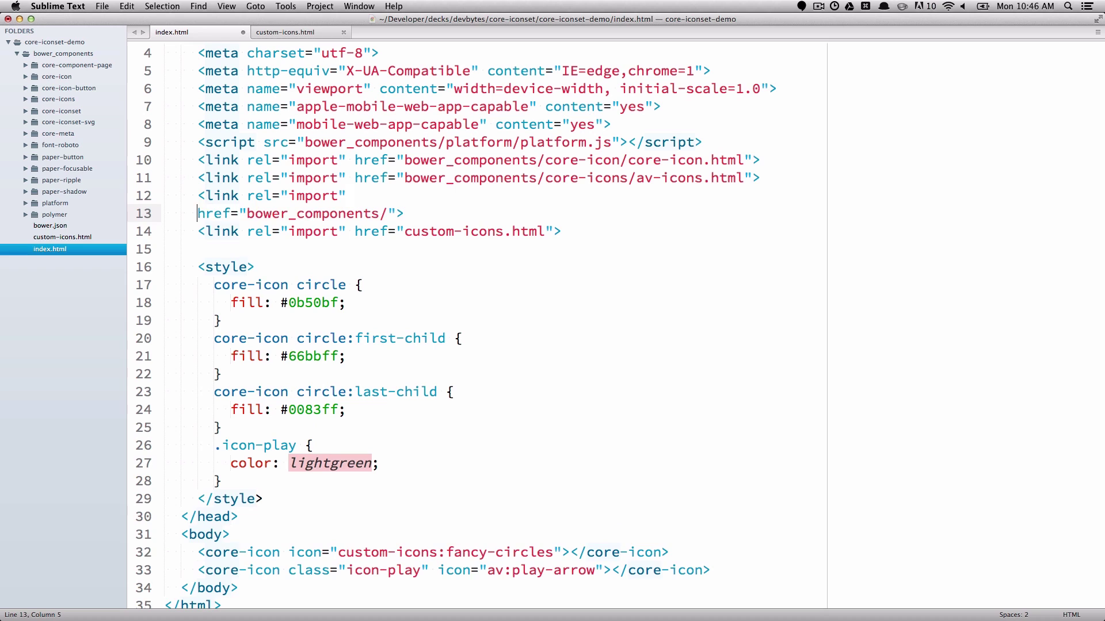
pyautogui.press('Tab')
pyautogui.write('cor')
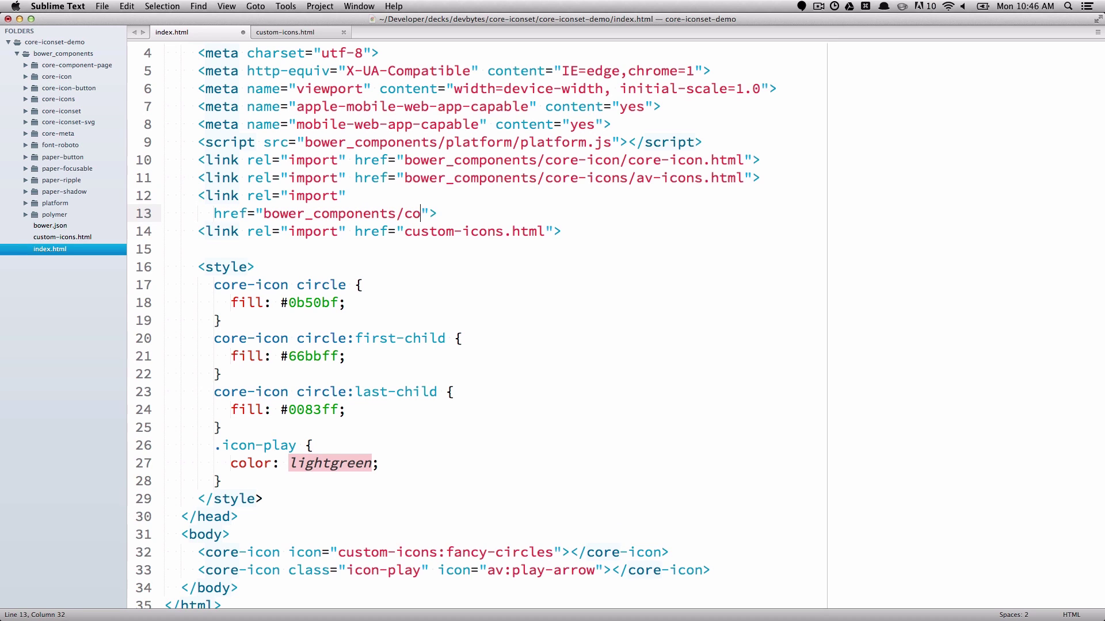
pyautogui.write('e-icon-button/')
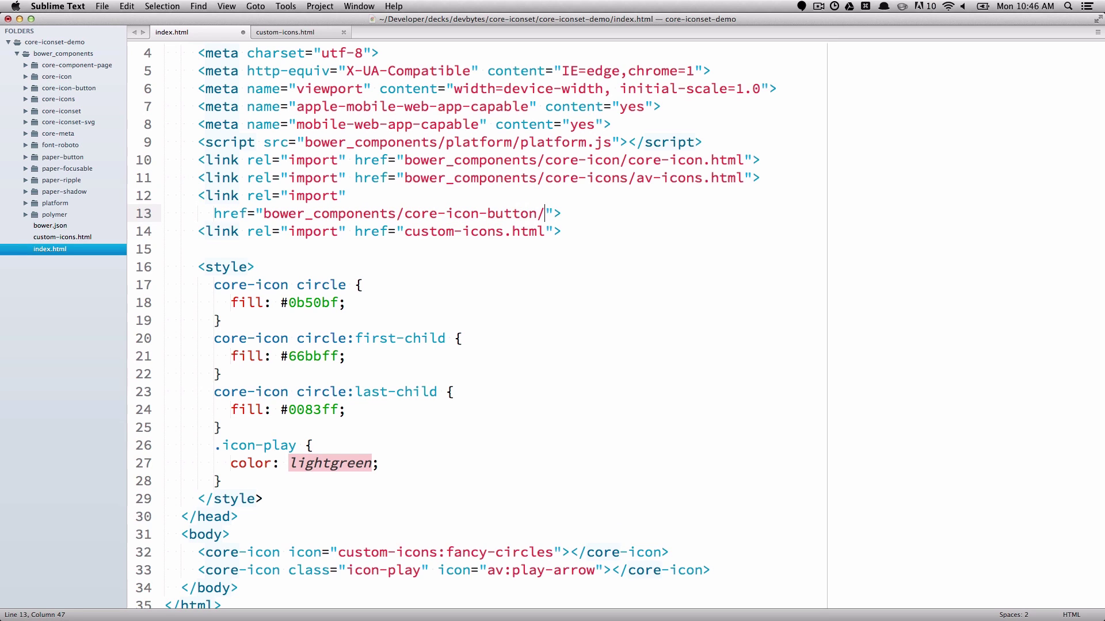
pyautogui.write('core-icon-button.htm')
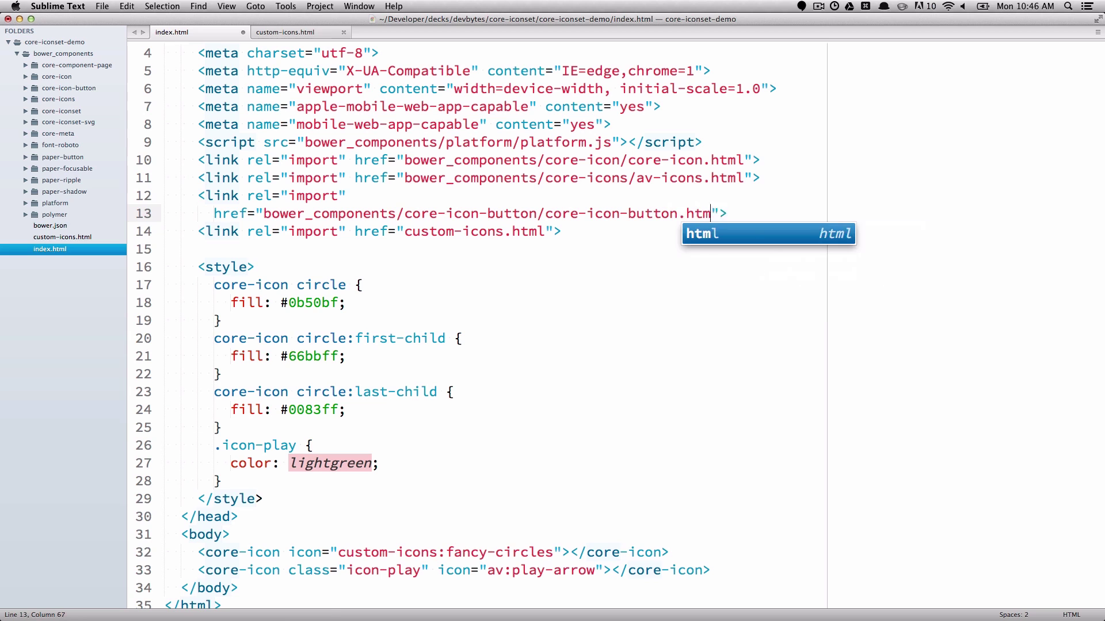
pyautogui.write('l')
pyautogui.press('super+s')
pyautogui.scroll(-1, 754, 296)
pyautogui.scroll(-5, 755, 296)
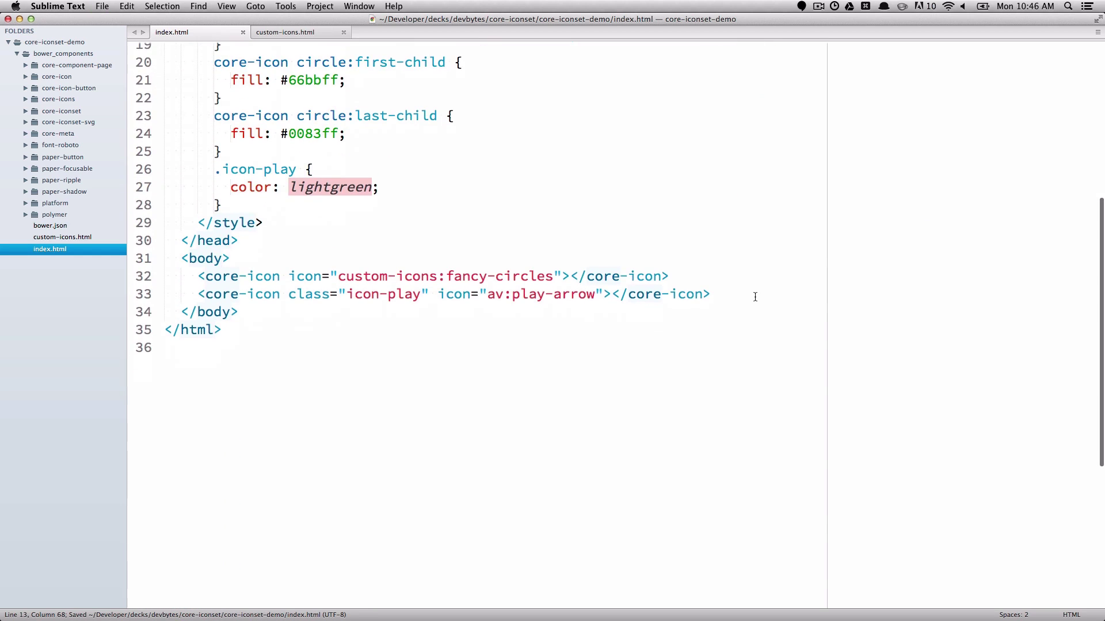
pyautogui.click(725, 299)
# Step: Add <core-icon-button icon="av:play-arrow"></core-icon-button> below the green play icon and save
pyautogui.press('Return')
pyautogui.write('<core-')
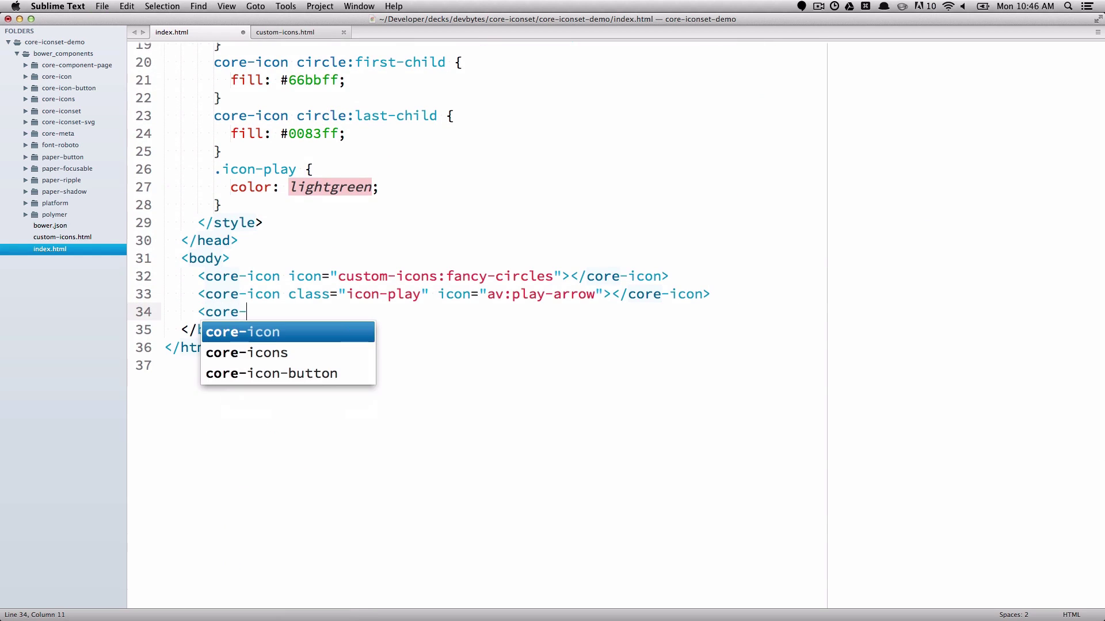
pyautogui.write('icon-bu')
pyautogui.press('Return')
pyautogui.write('><')
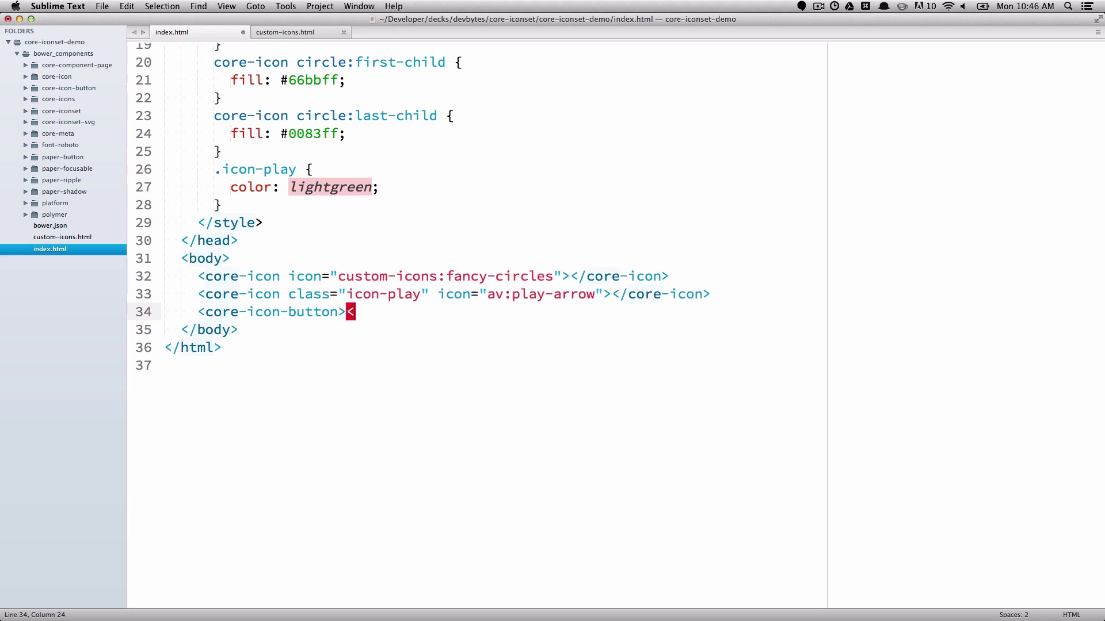
pyautogui.write('/')
pyautogui.press('Left')
pyautogui.press('Left')
pyautogui.press('Left')
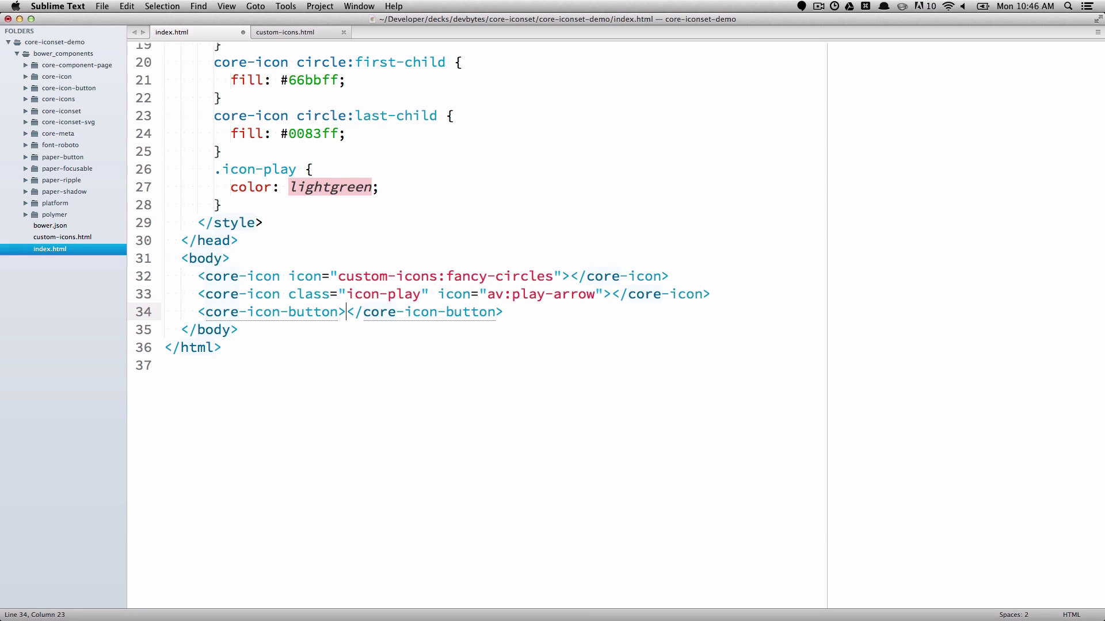
pyautogui.write('icon')
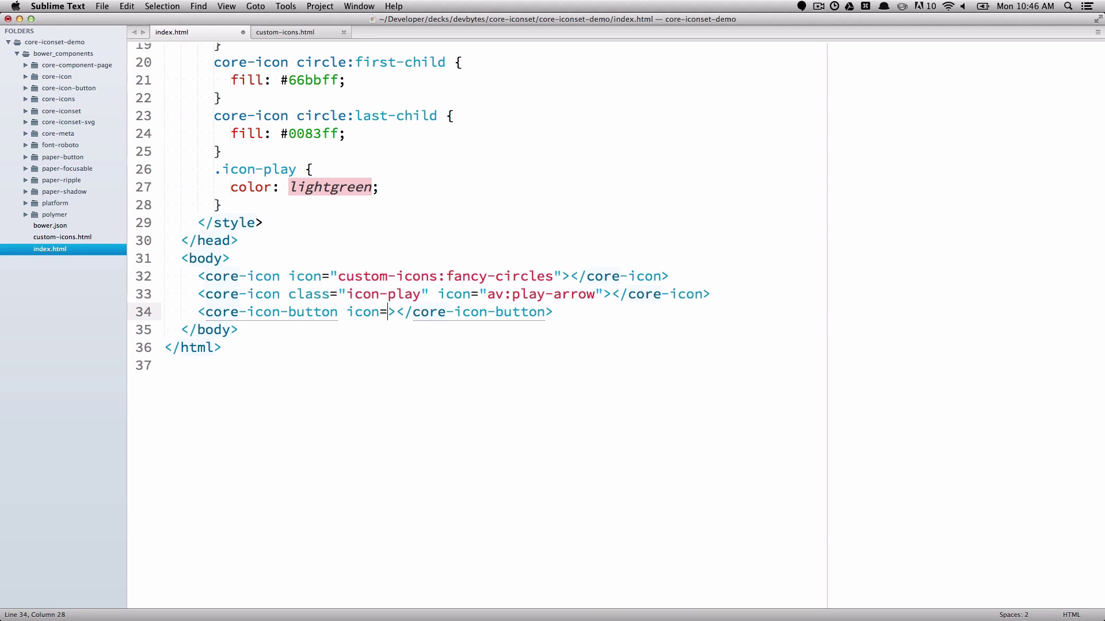
pyautogui.write('="av:pla')
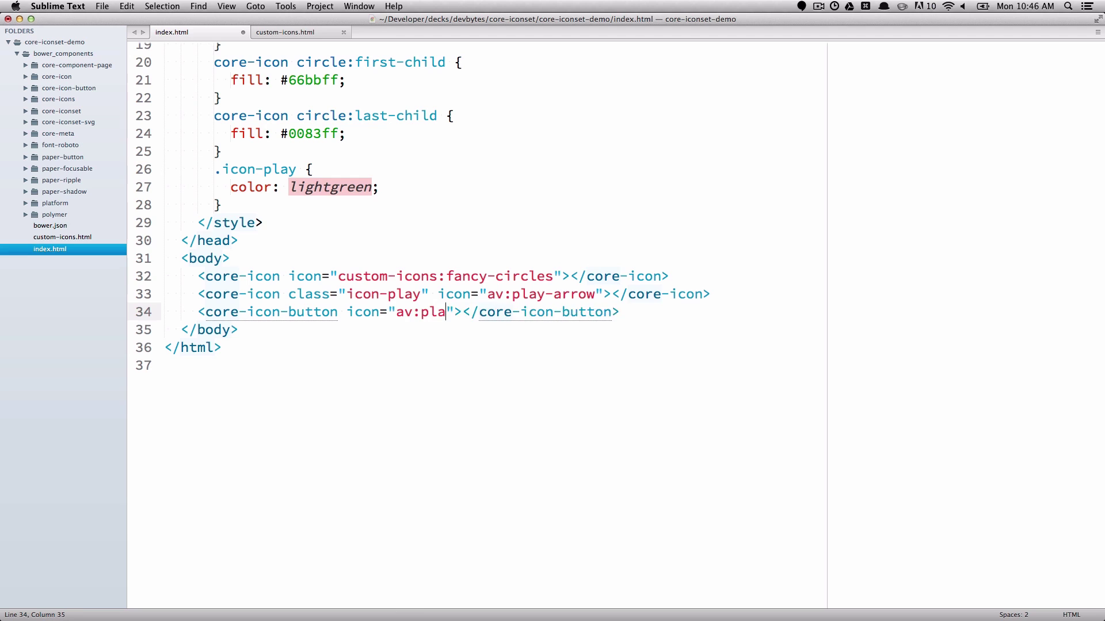
pyautogui.write('y-arrow')
pyautogui.press('super+s')
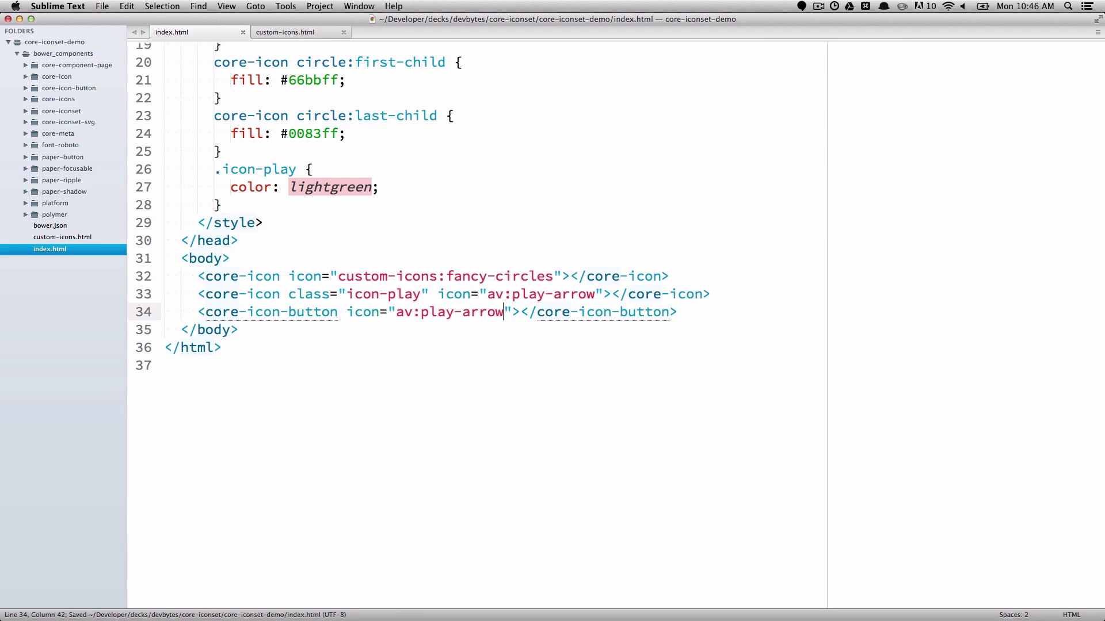
# Step: Reload localhost:3000 in Chrome to show the new black play-arrow icon button
pyautogui.press('super+Tab')
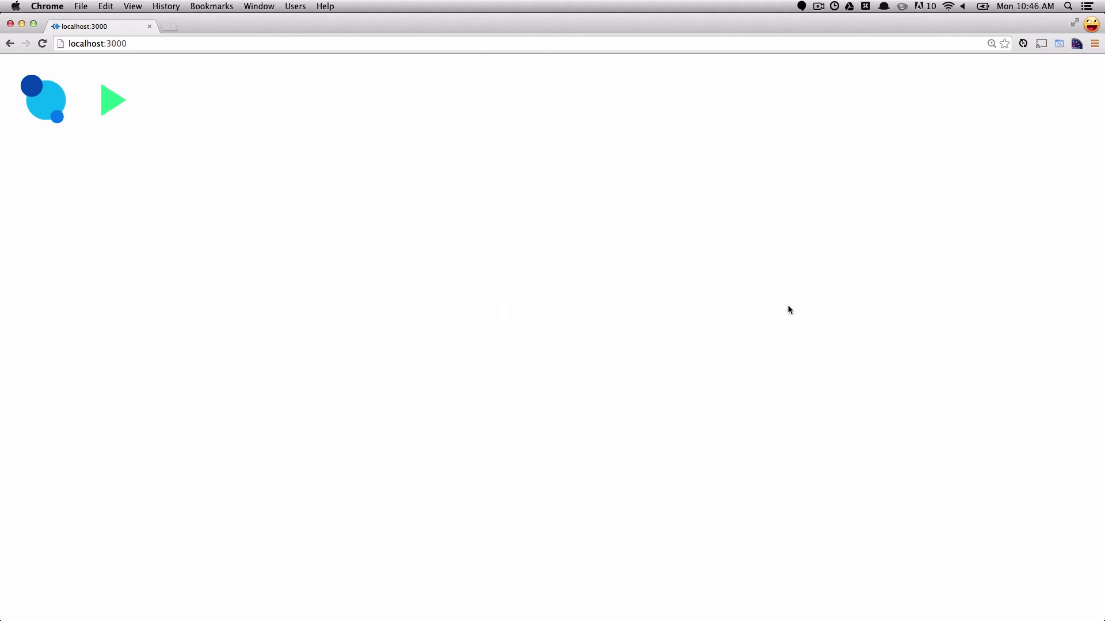
pyautogui.press('super+r')
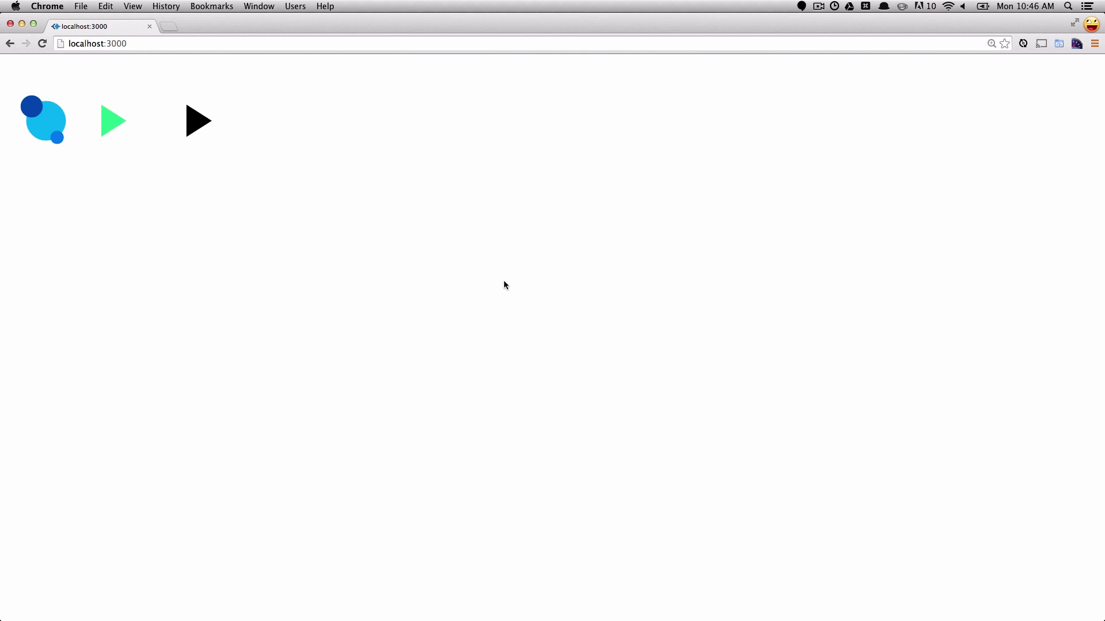